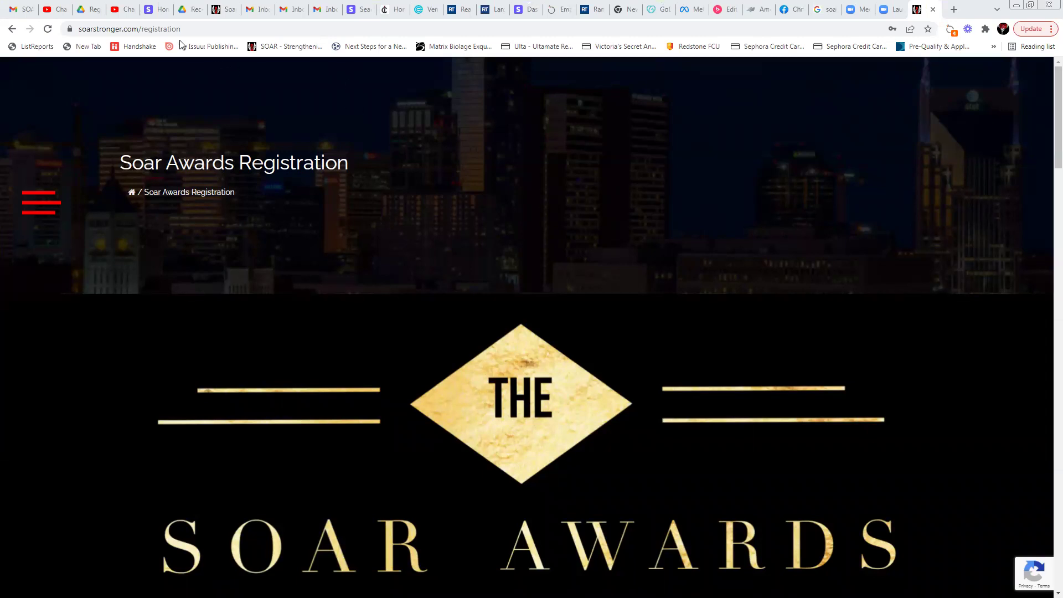
Open a new browser tab and load the SOAR home site
left_click_drag(194, 29, 58, 31)
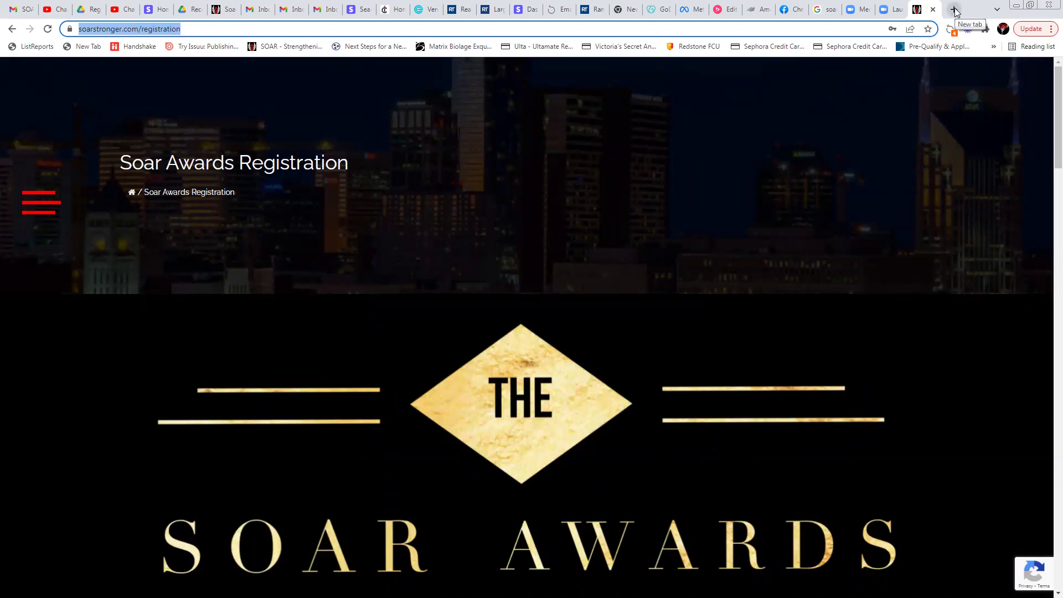
left_click(954, 9)
type("soar")
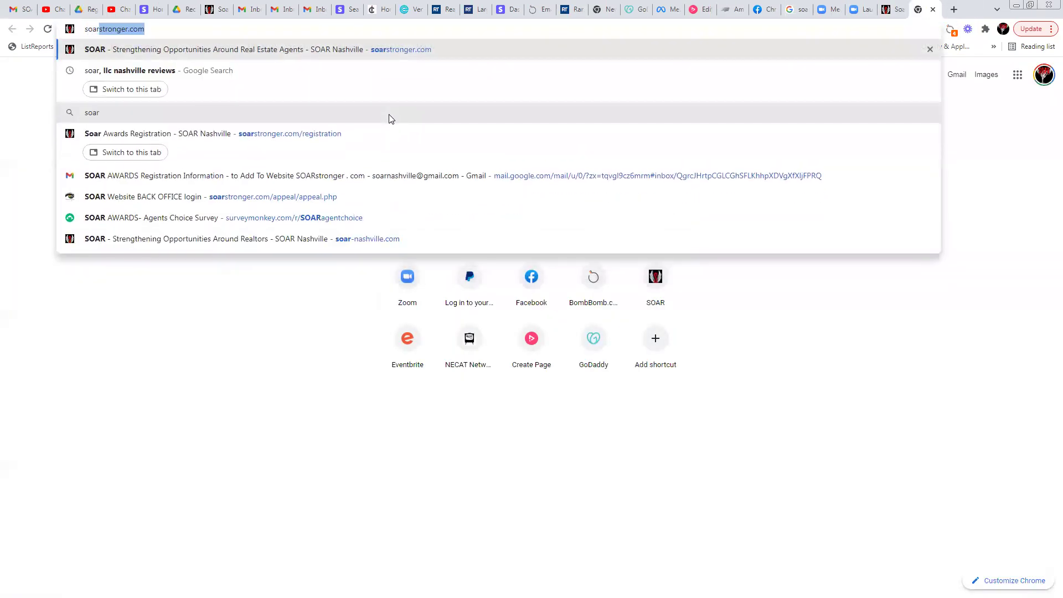
key("Return")
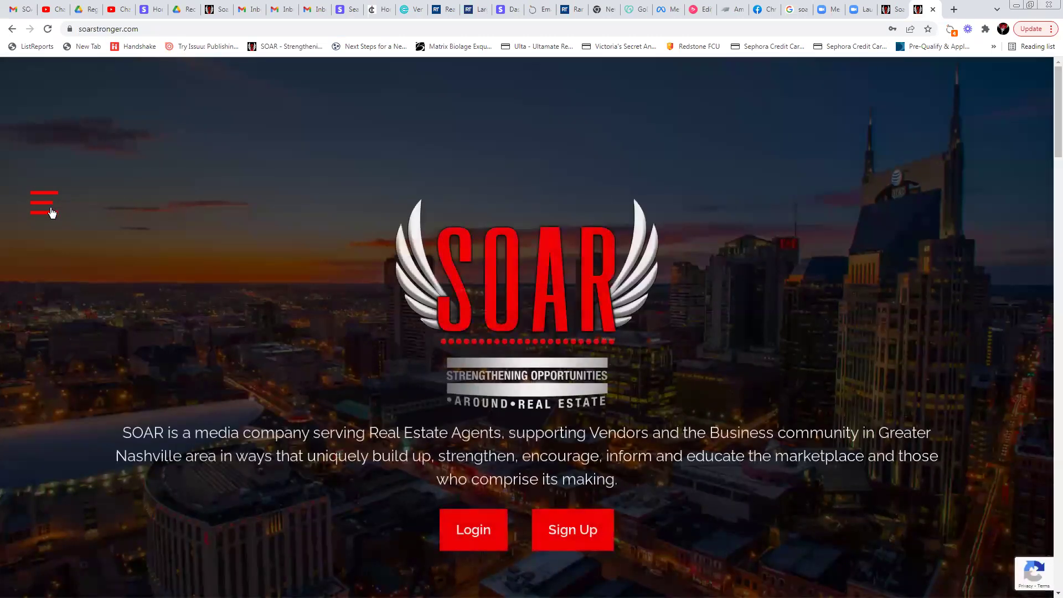
Visit the SOAR Awards page from the site menu, then return to the registration tab
left_click(46, 214)
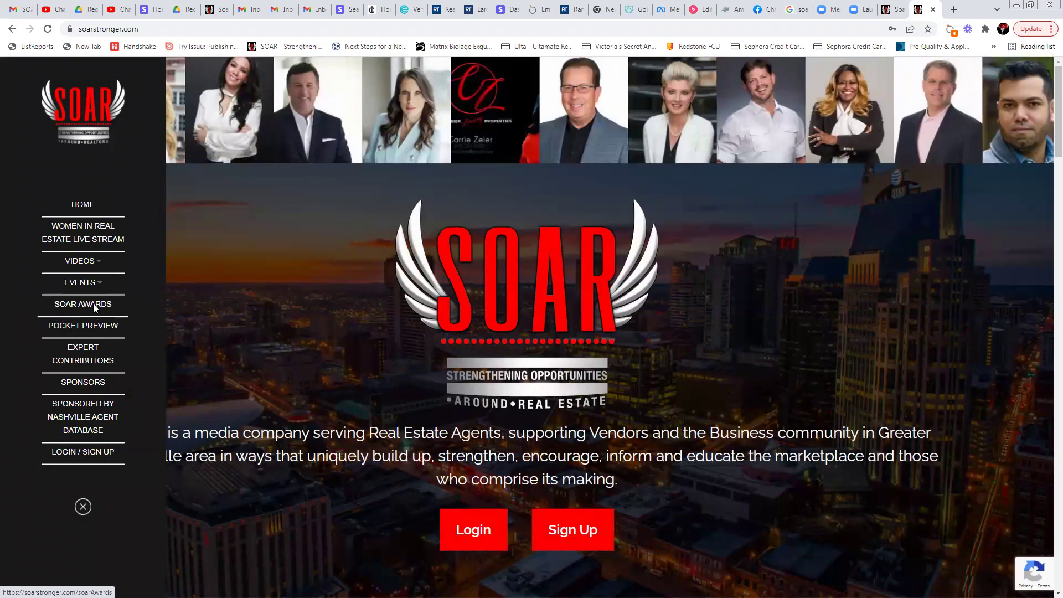
left_click(93, 304)
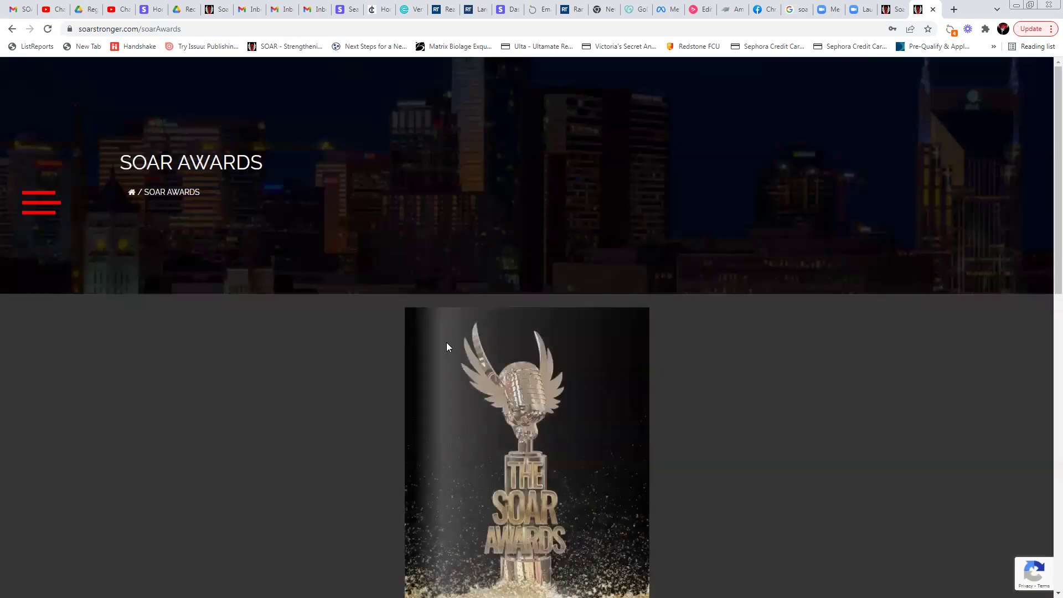
scroll(746, 296, "down", 4)
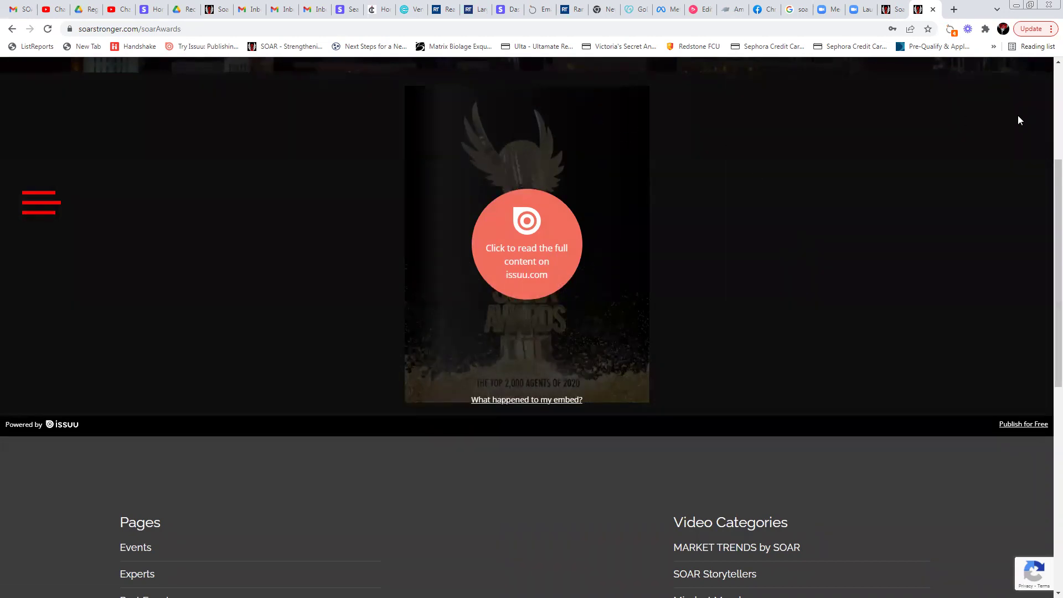
scroll(685, 243, "up", 3)
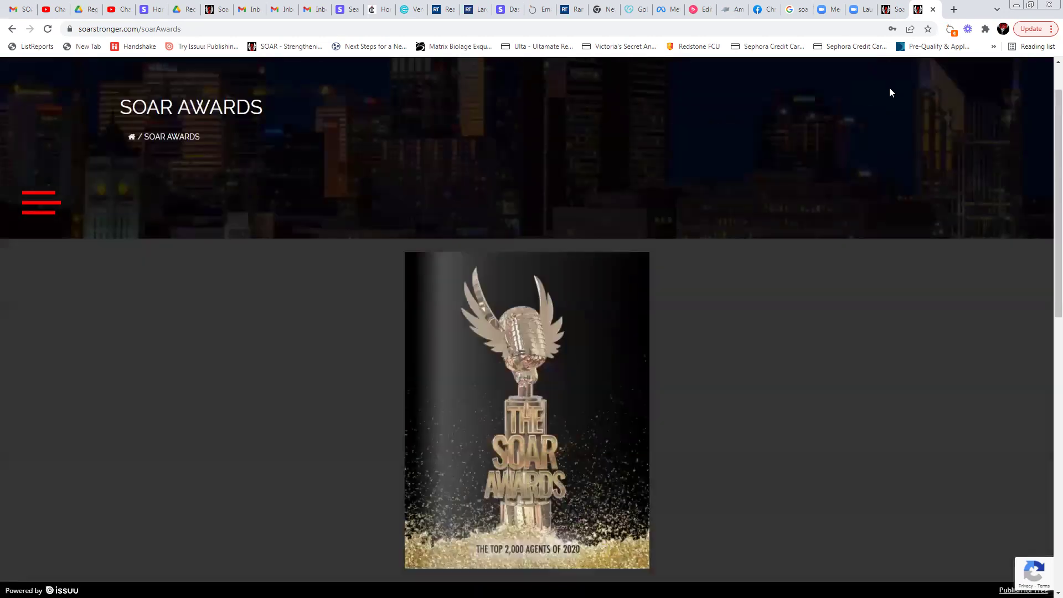
left_click(36, 210)
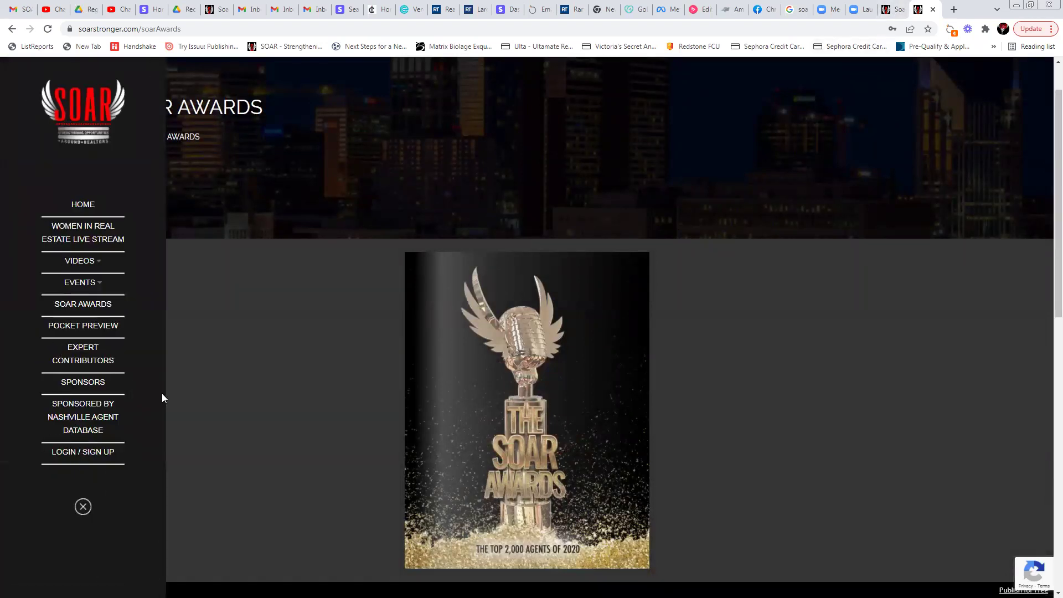
left_click(891, 9)
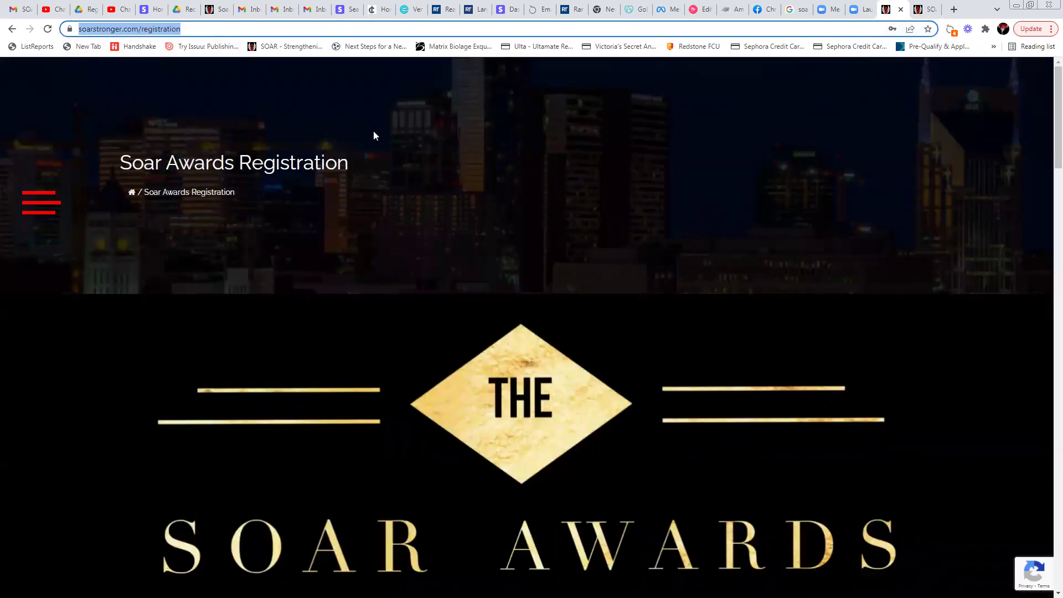
Scroll past the award logos to the $99, $149 and $249 registration-level dropdown
left_click(840, 309)
scroll(866, 306, "down", 4)
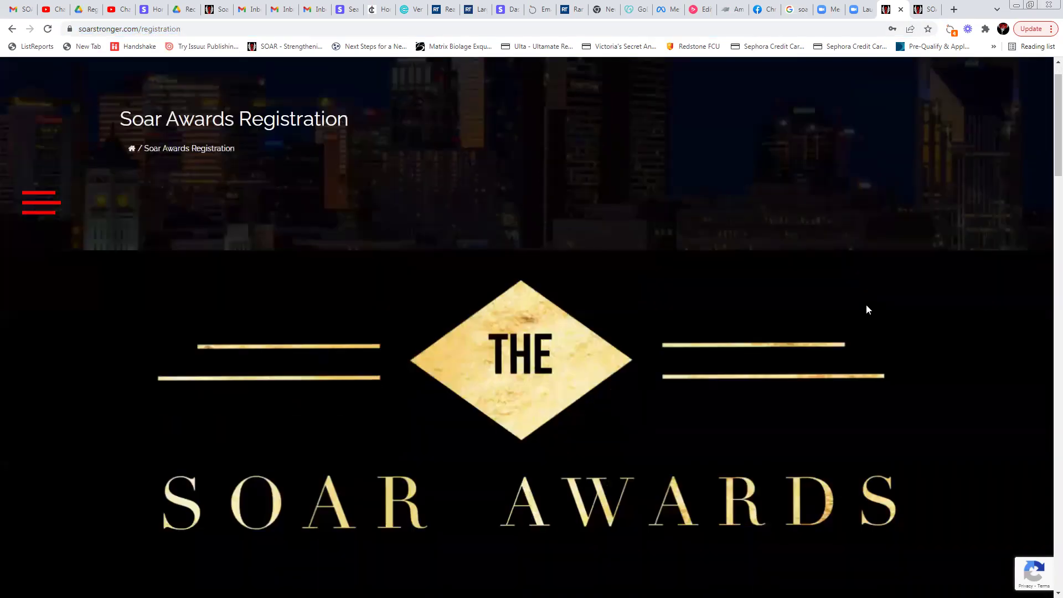
scroll(980, 293, "down", 2)
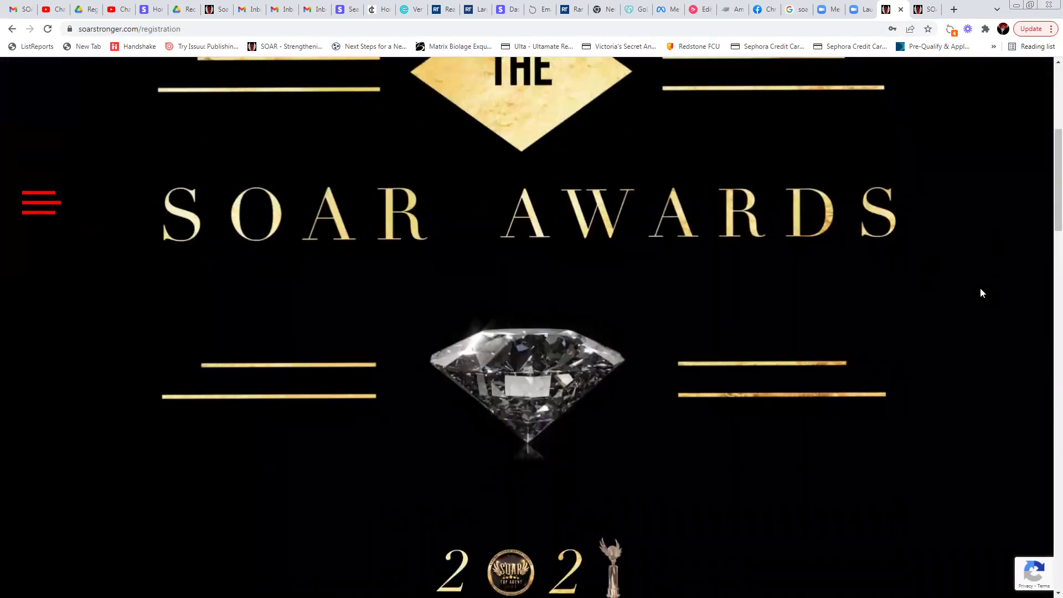
scroll(980, 293, "up", 1)
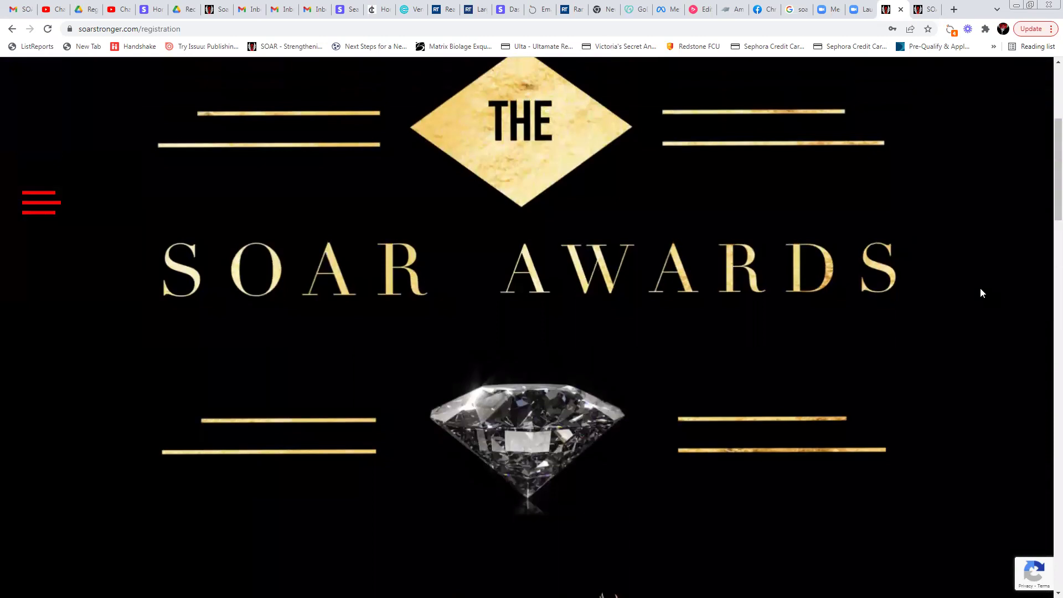
scroll(981, 289, "down", 6)
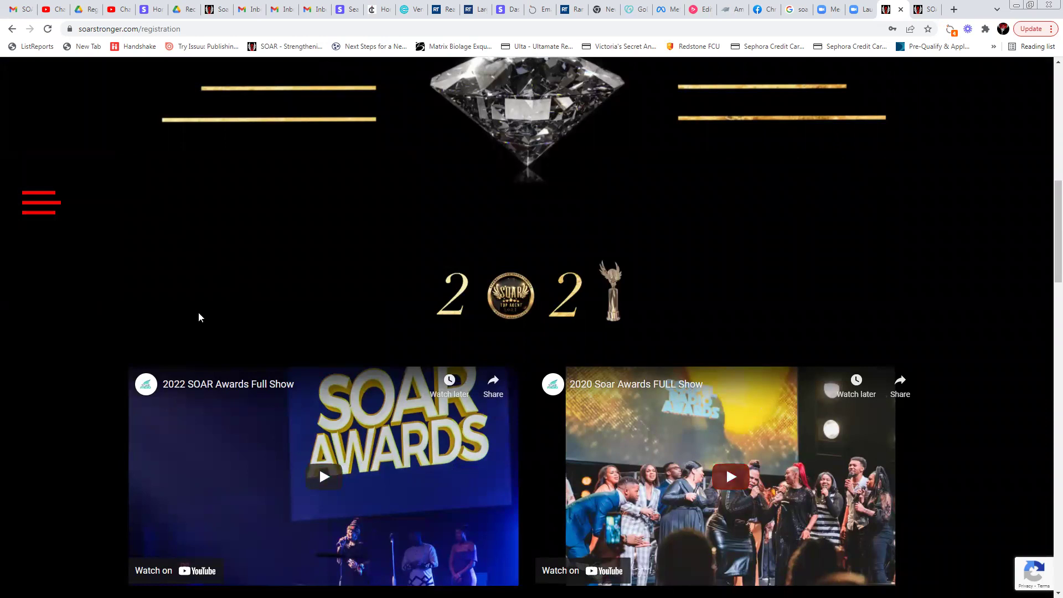
scroll(987, 247, "down", 9)
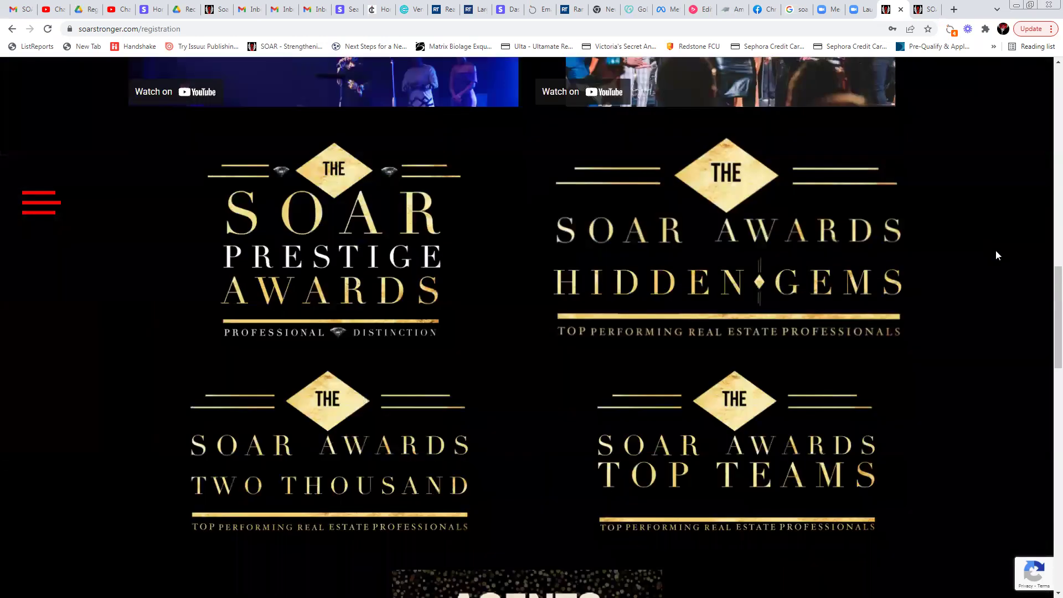
scroll(995, 256, "down", 1)
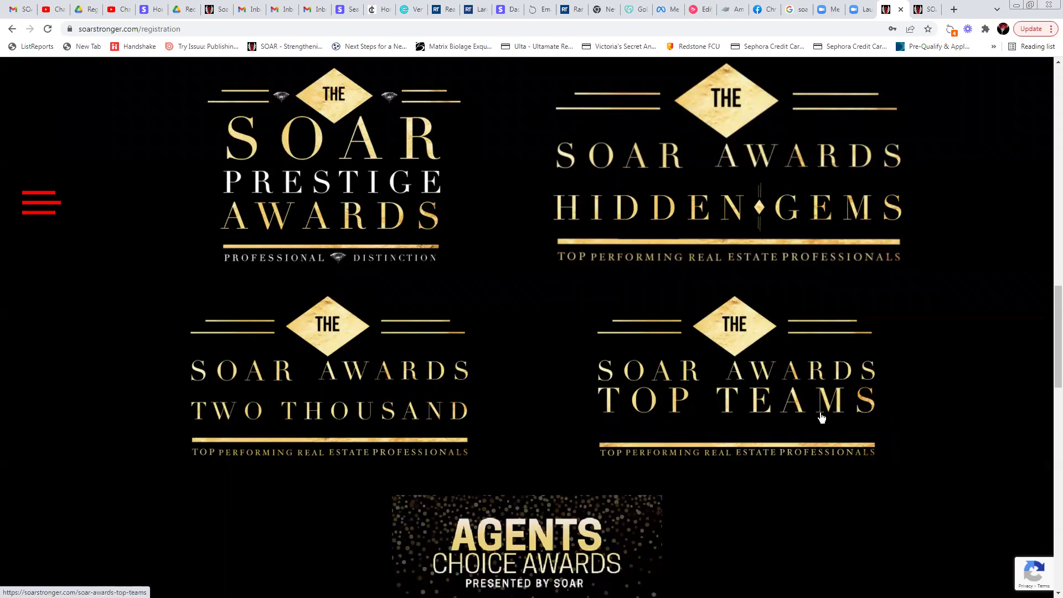
scroll(1033, 381, "down", 2)
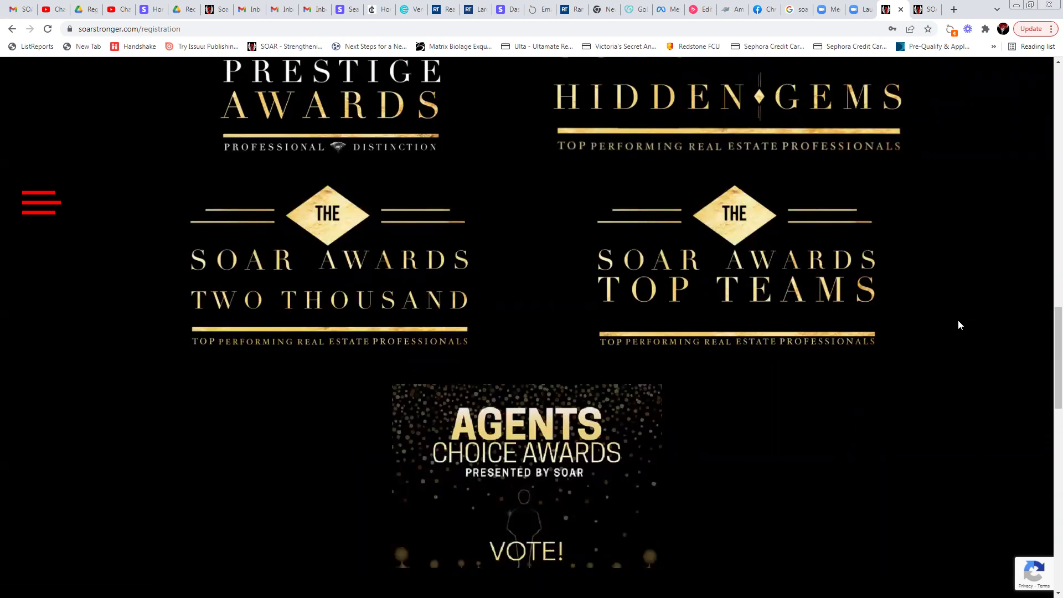
scroll(759, 285, "down", 3)
scroll(948, 190, "down", 5)
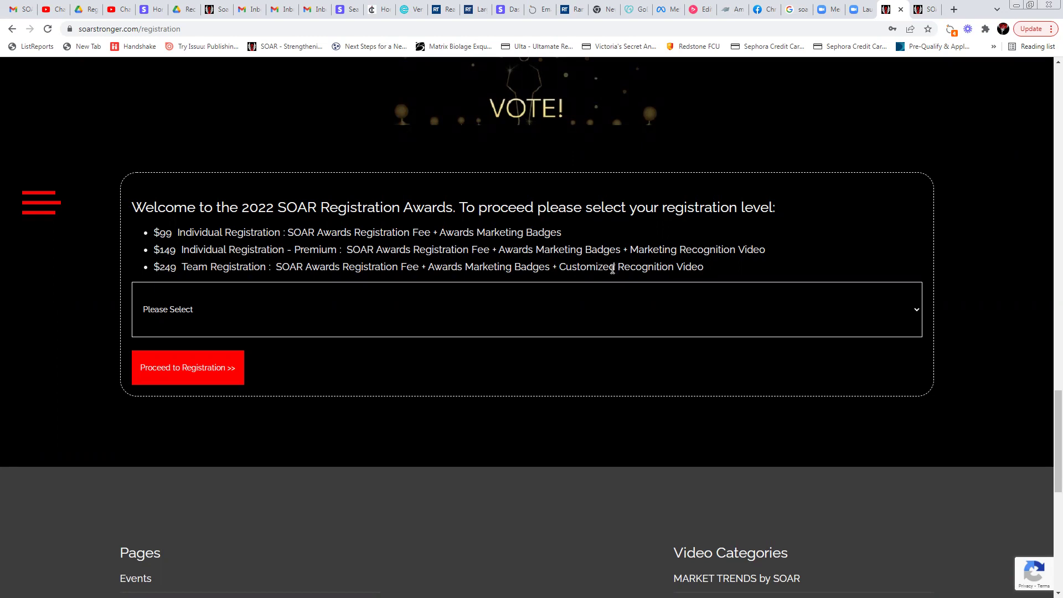
scroll(612, 269, "up", 1)
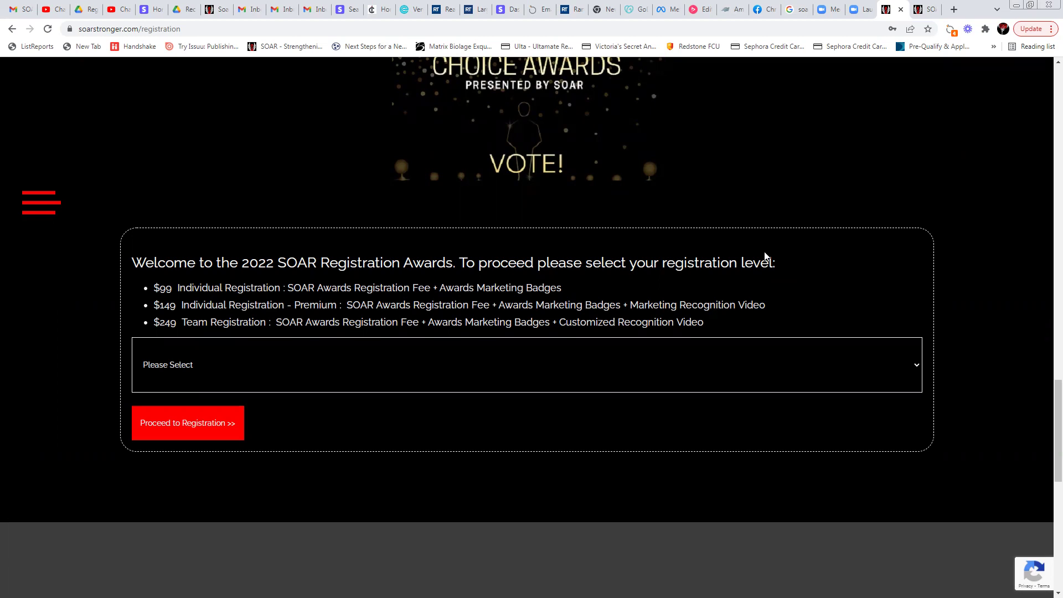
Select the $149 Individual Registration - Premium level and proceed to its form
left_click(239, 357)
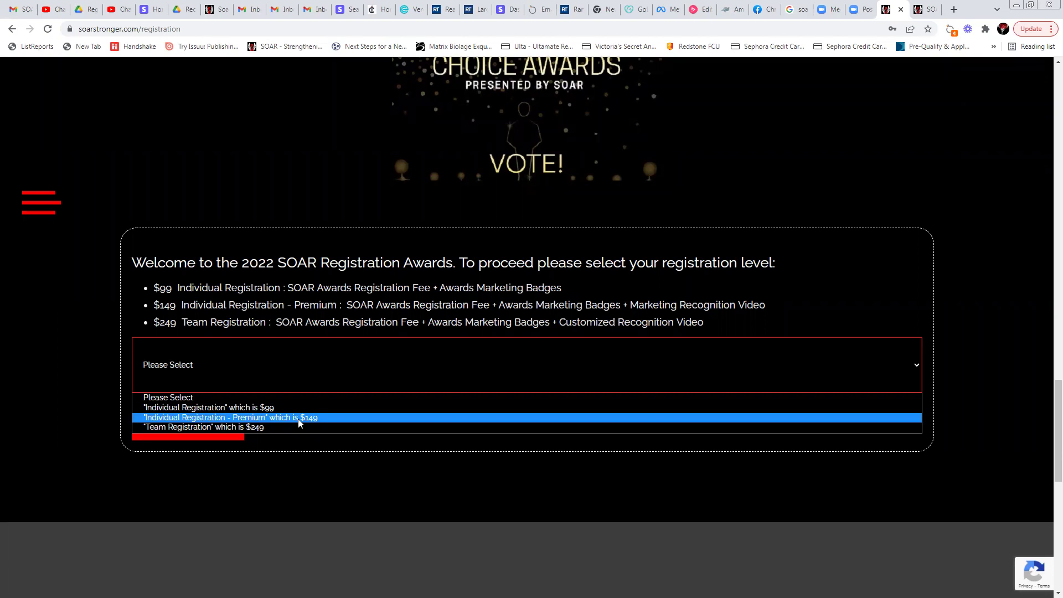
left_click(300, 419)
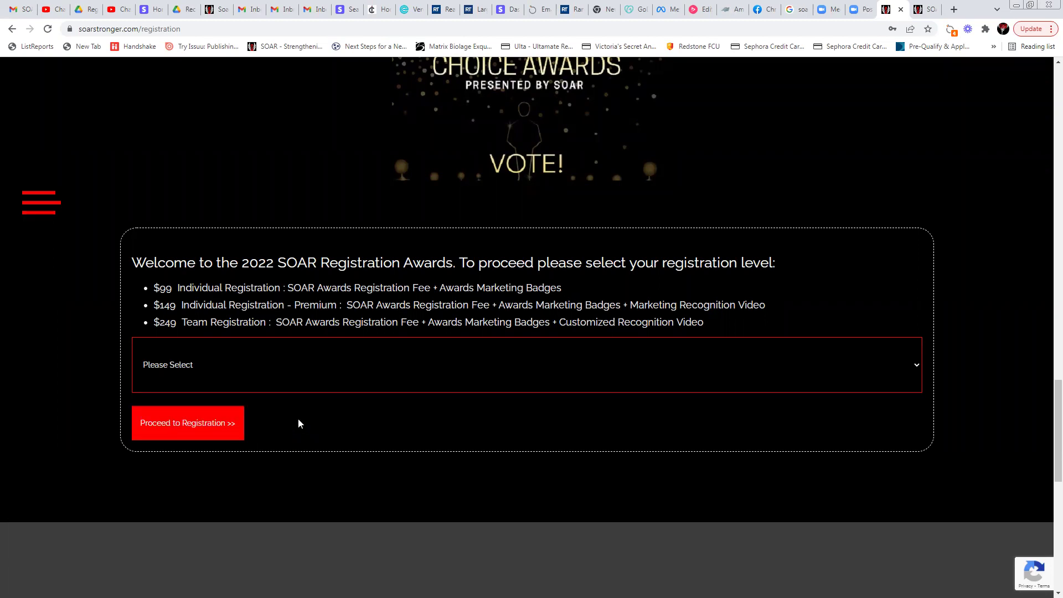
left_click(174, 427)
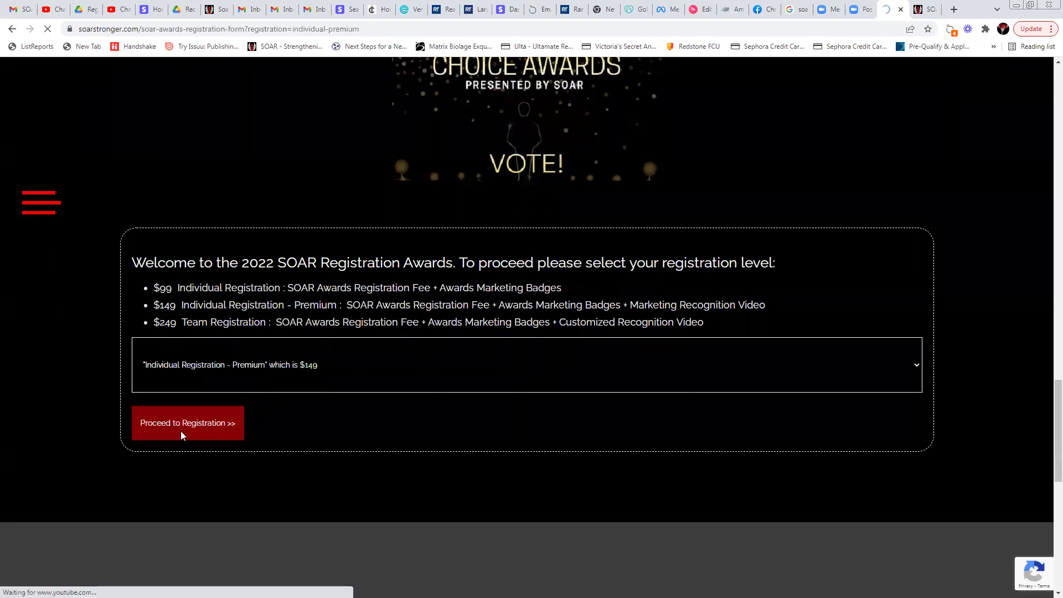
Enter the agent's first and last name, email address and cell phone number
scroll(280, 209, "down", 2)
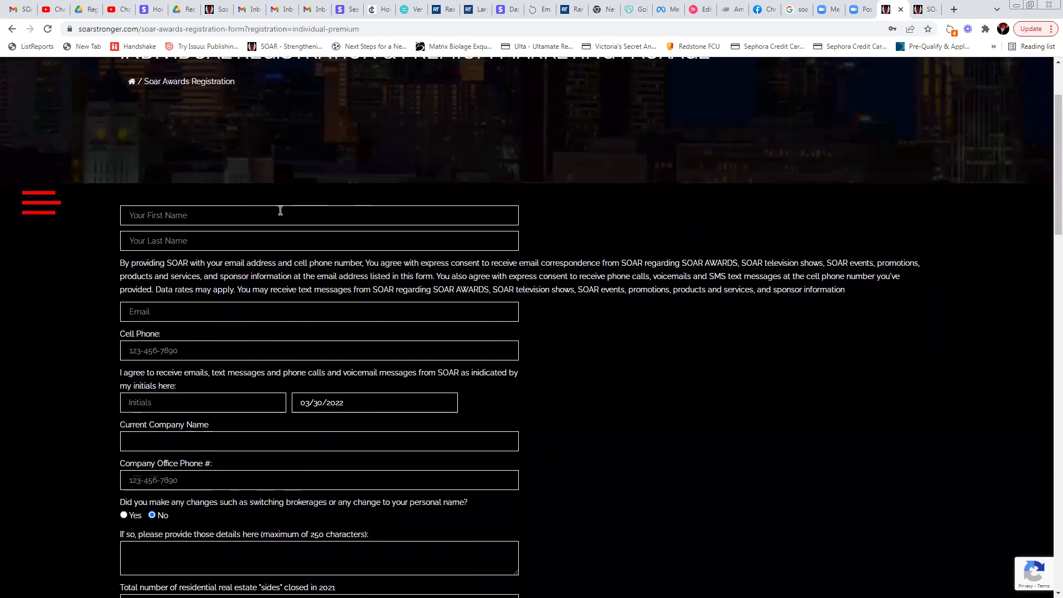
left_click(263, 216)
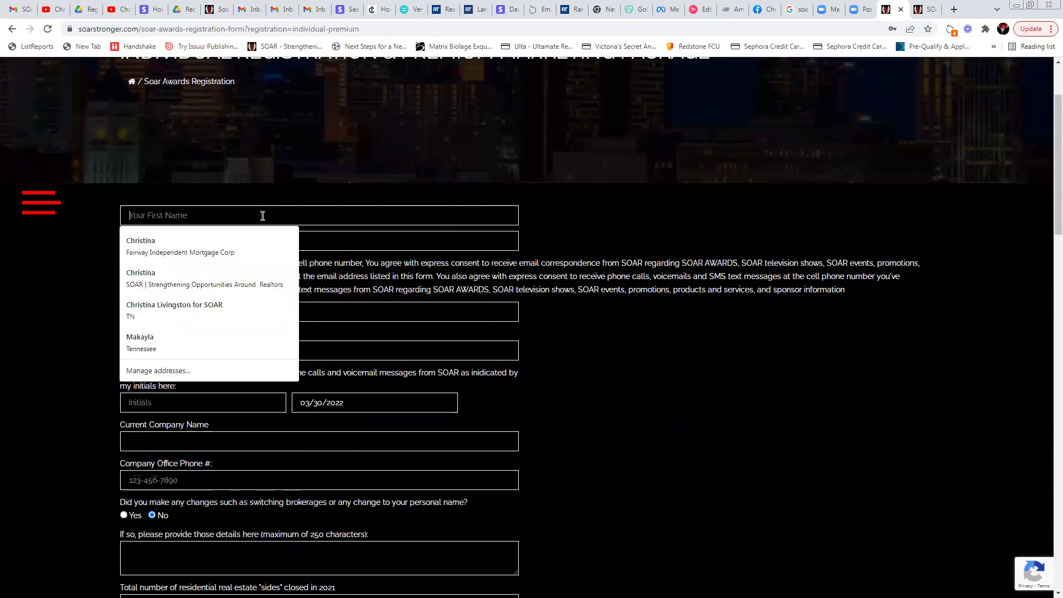
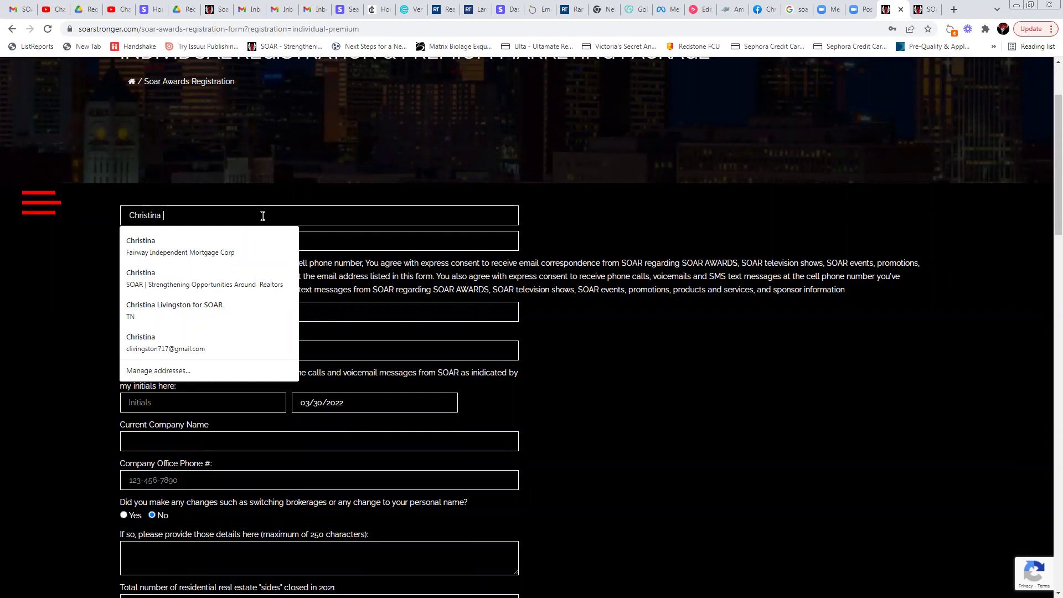
key("Tab")
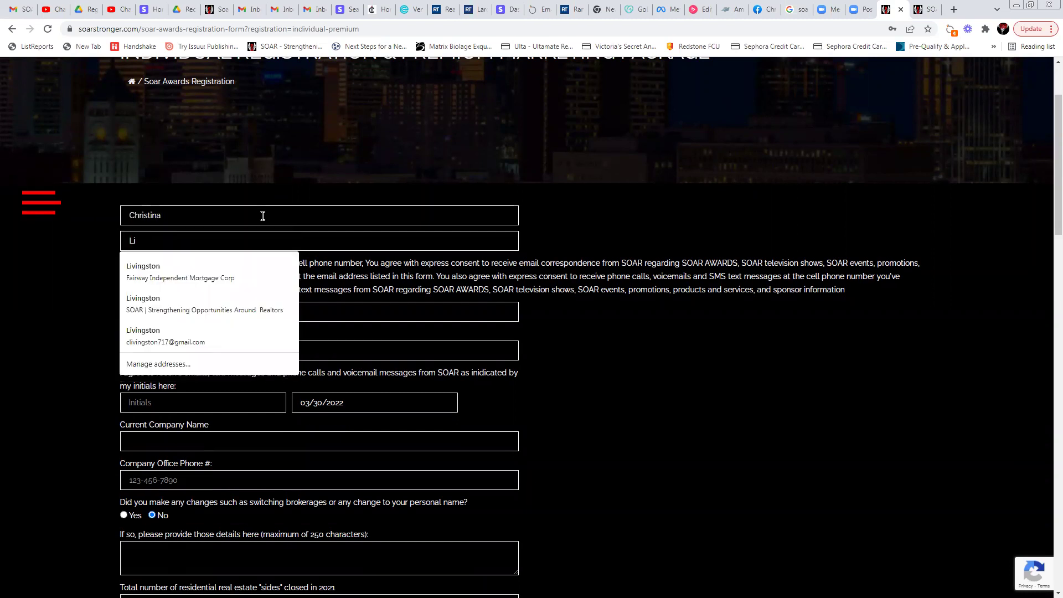
key("Down")
key("Tab")
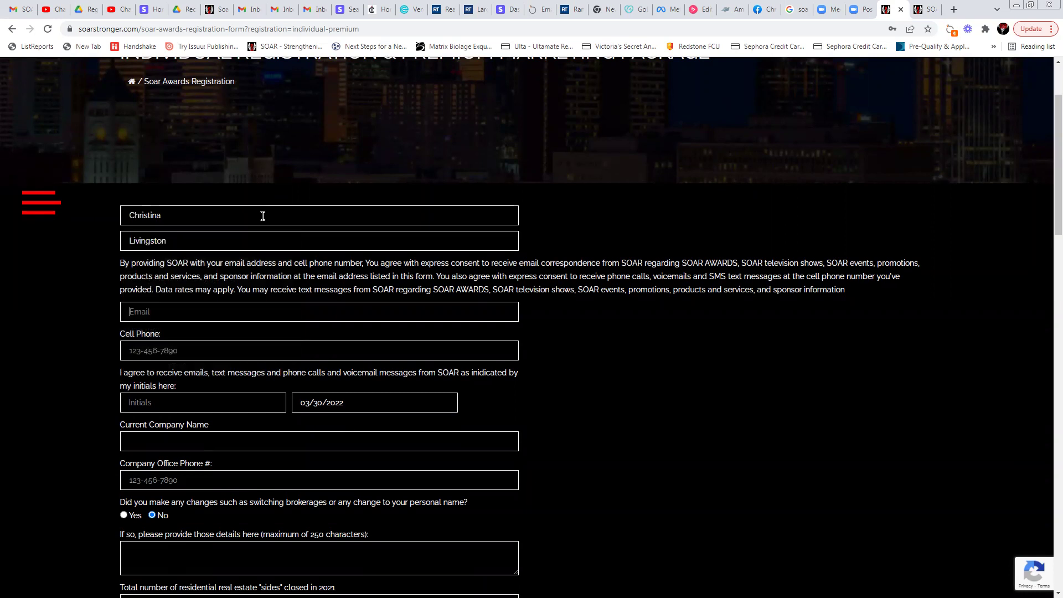
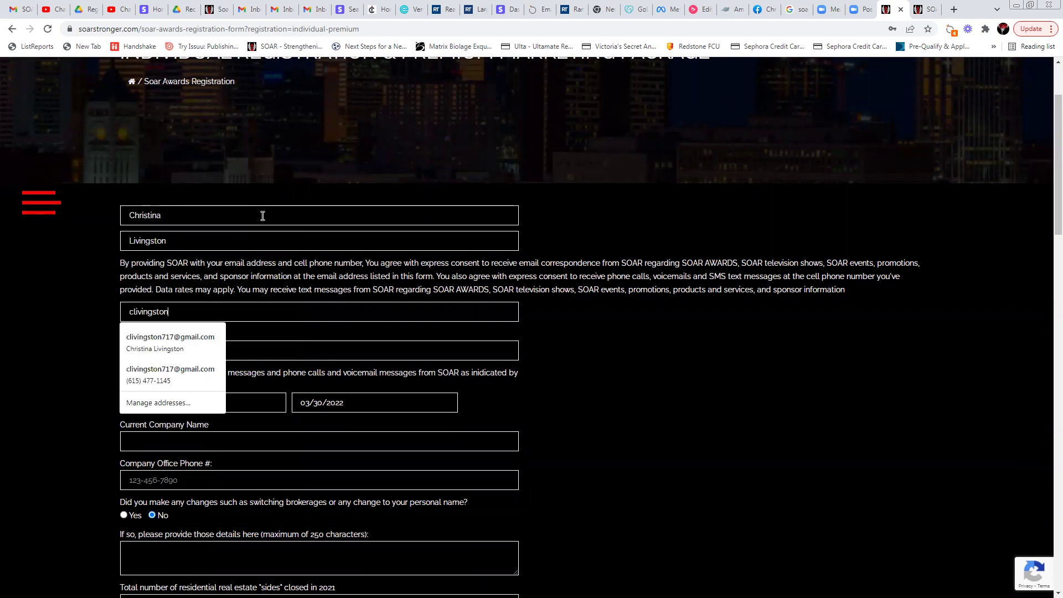
key("Tab")
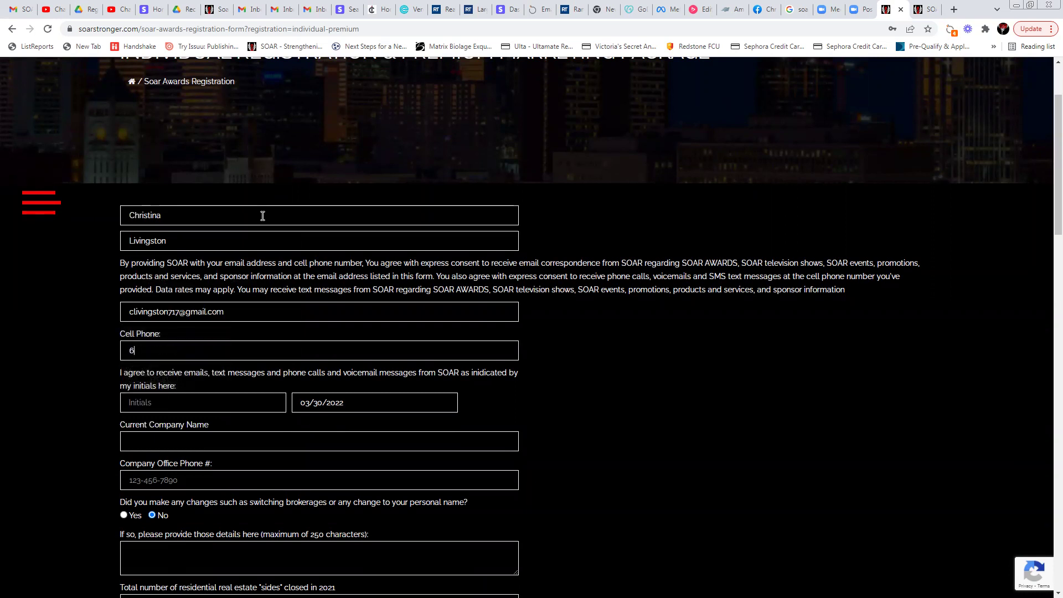
Fill in the agent's initials, company name SOAR, LLC and the company office phone
key("Tab")
type("c")
key("BackSpace")
key("BackSpace")
type("CL")
key("Tab")
key("Tab")
type("SOAR")
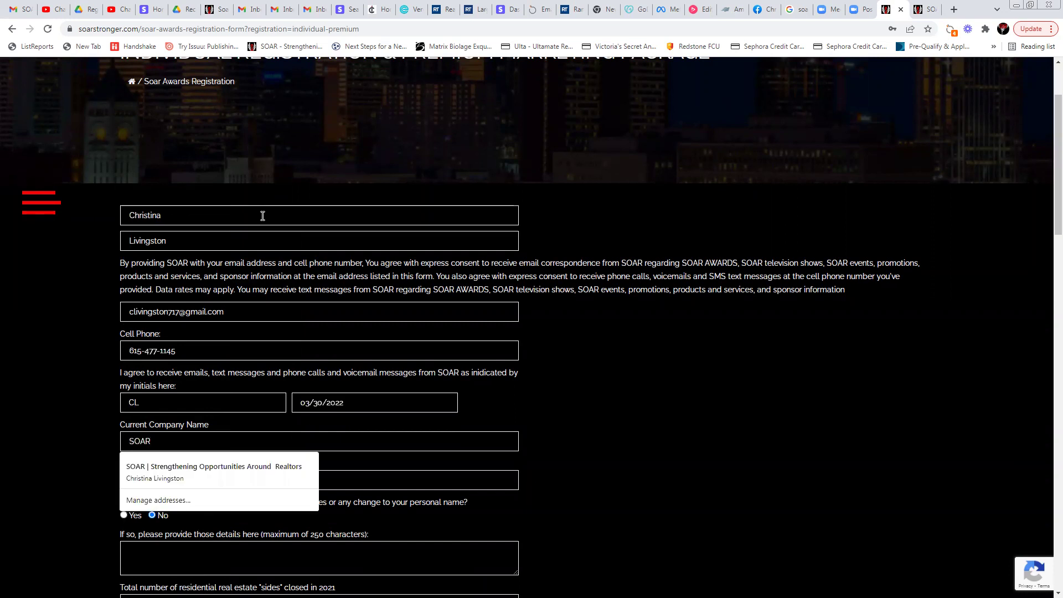
type(", LLC")
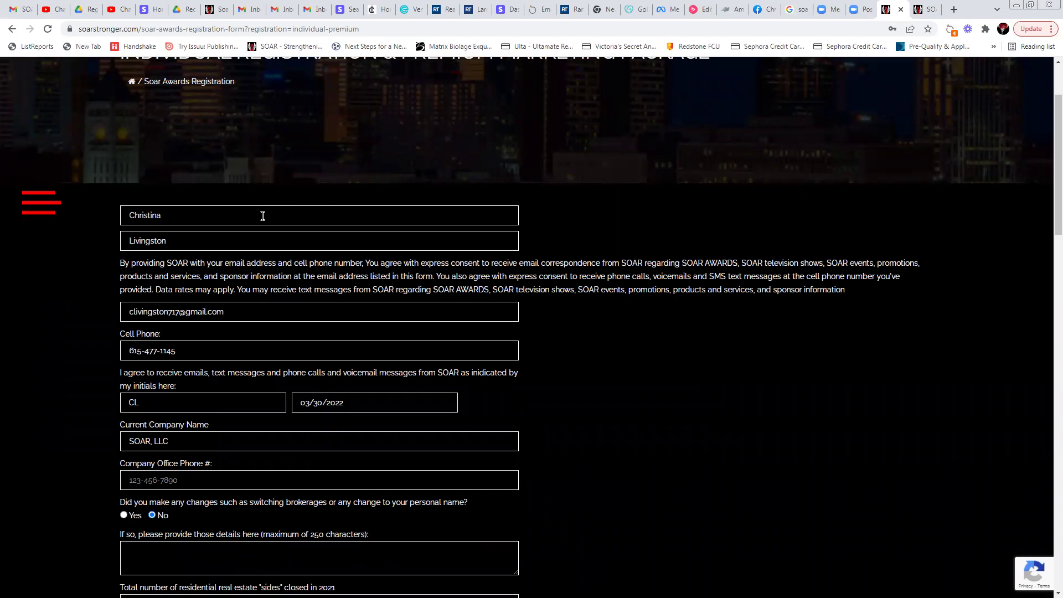
key("Tab")
type("615-555-5555")
Describe the brokerage change: now at XYZ BROKERAGE, formerly at ABC brokerage
scroll(347, 419, "down", 3)
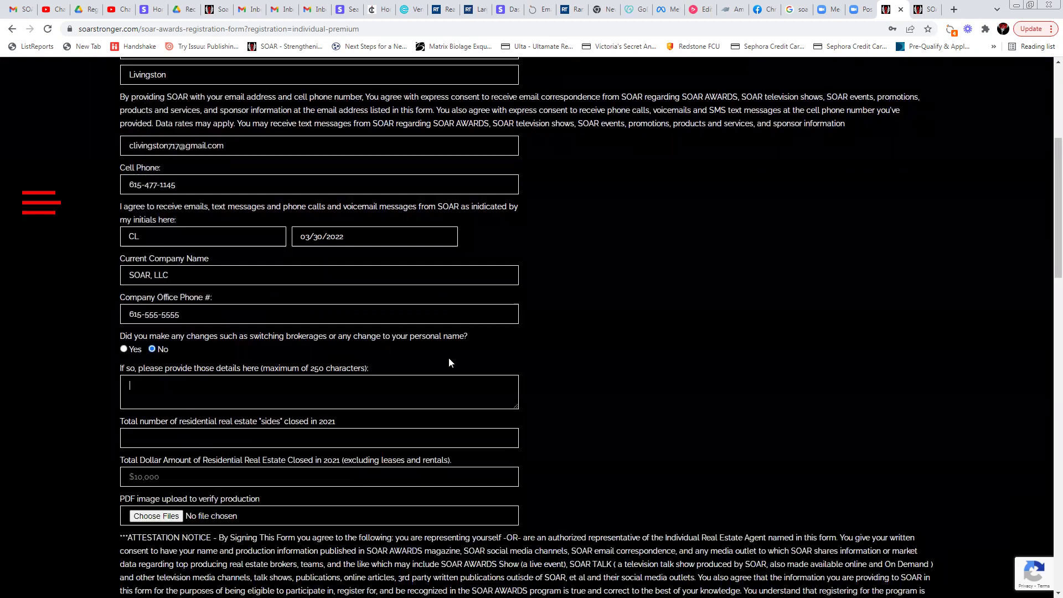
left_click(180, 393)
type("Yes, changed brokerages, now at XYZ BROKERAG")
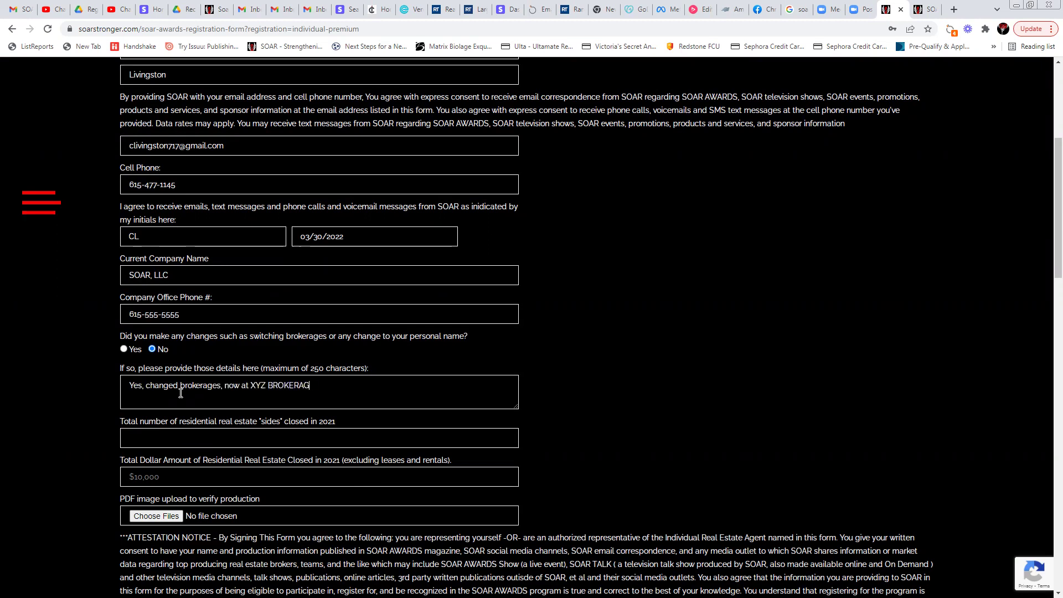
type("E, formerly at")
type("ABC brokerage.")
Enter 25 sides closed and a closed dollar amount of 30000000
left_click(276, 440)
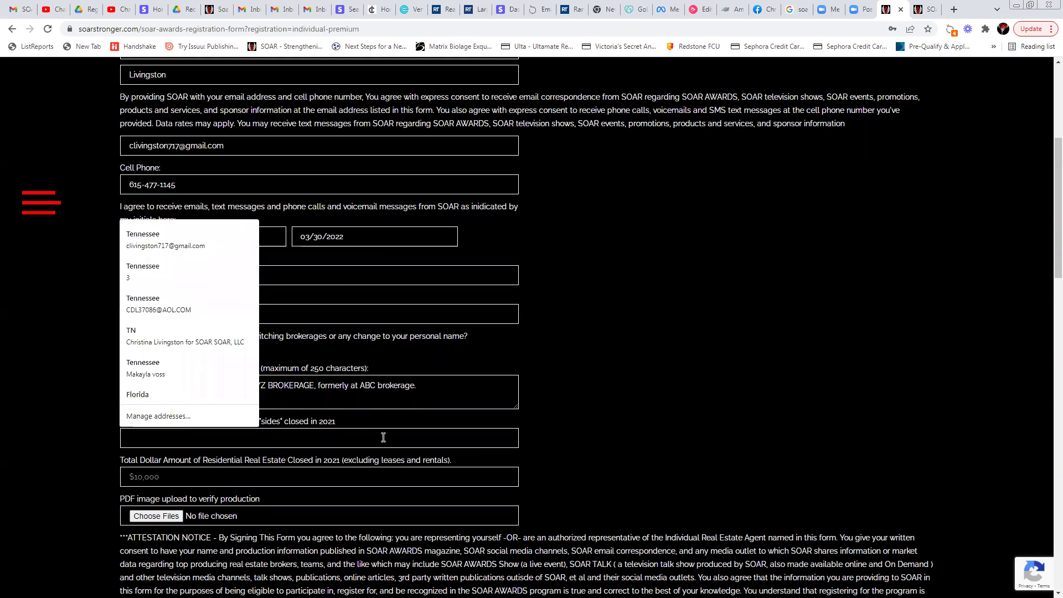
left_click(440, 391)
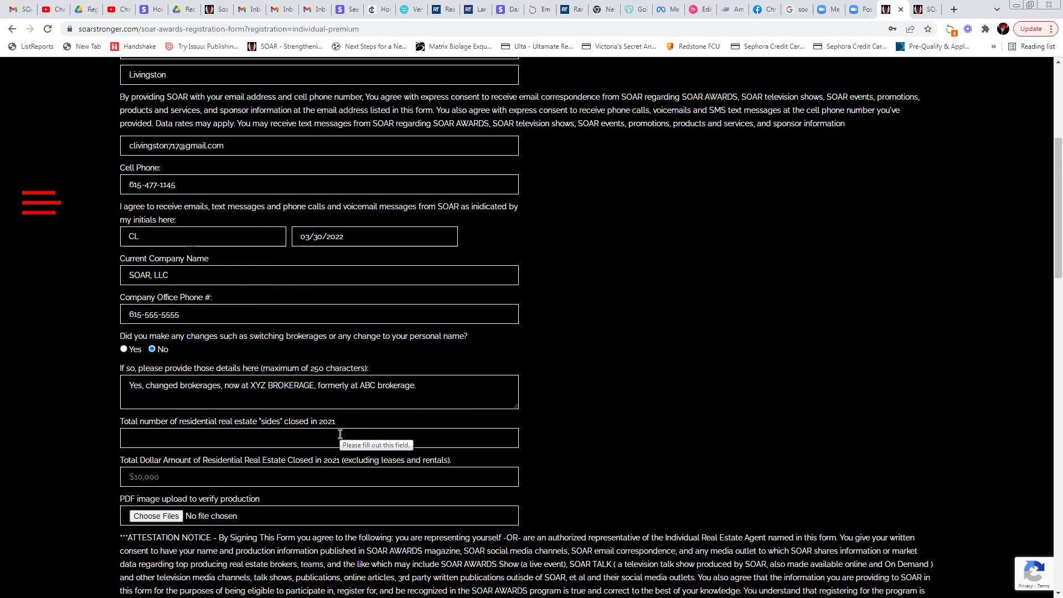
left_click(316, 439)
type("25")
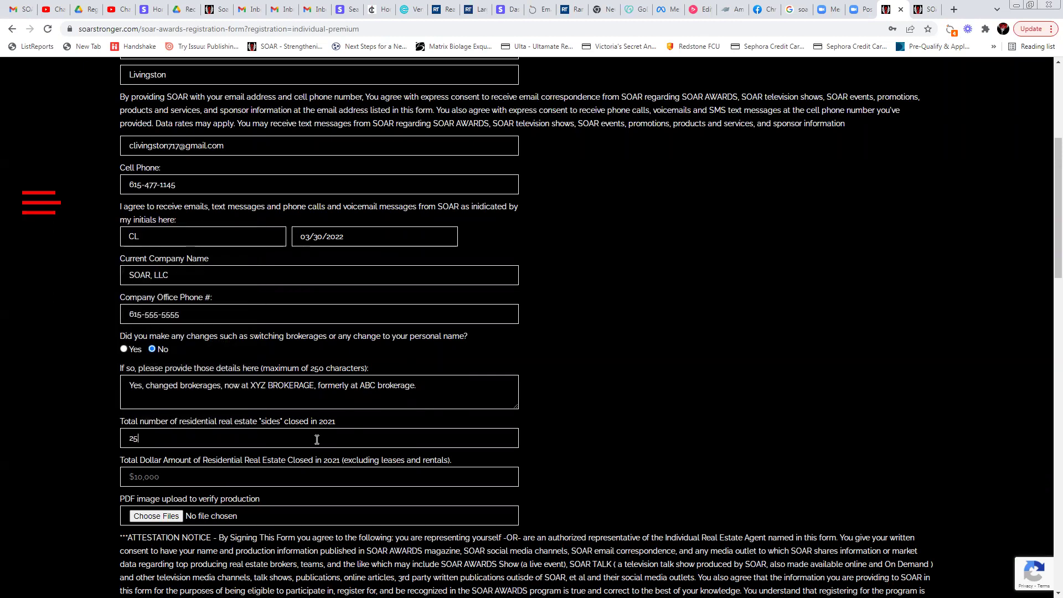
left_click(261, 477)
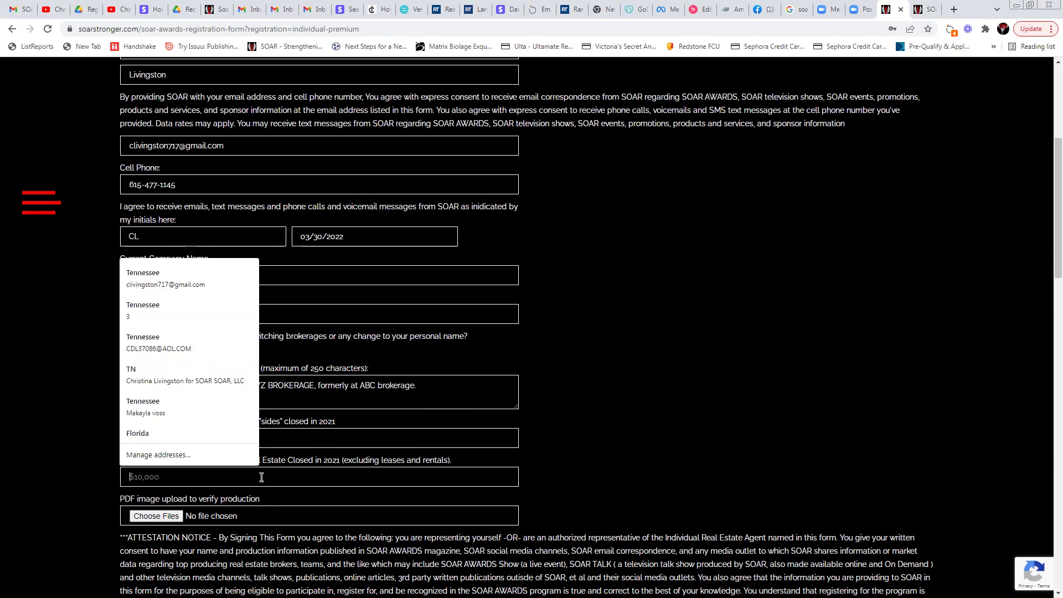
type("30")
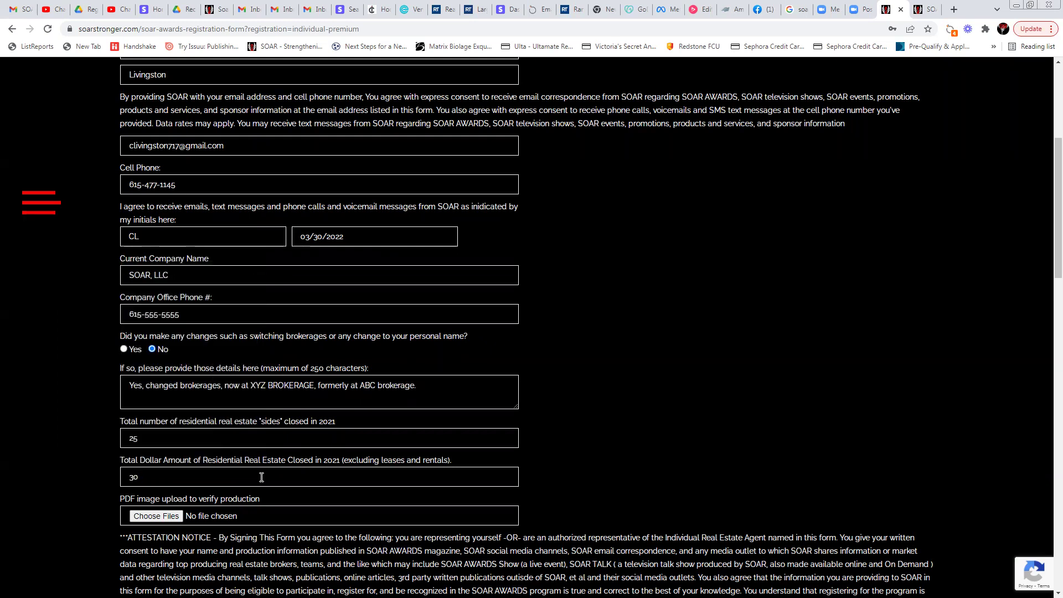
type("000000")
Upload 2021 Events and Publication Costs.pdf from Documents > SOAR Folder 1 as the production PDF
left_click(158, 517)
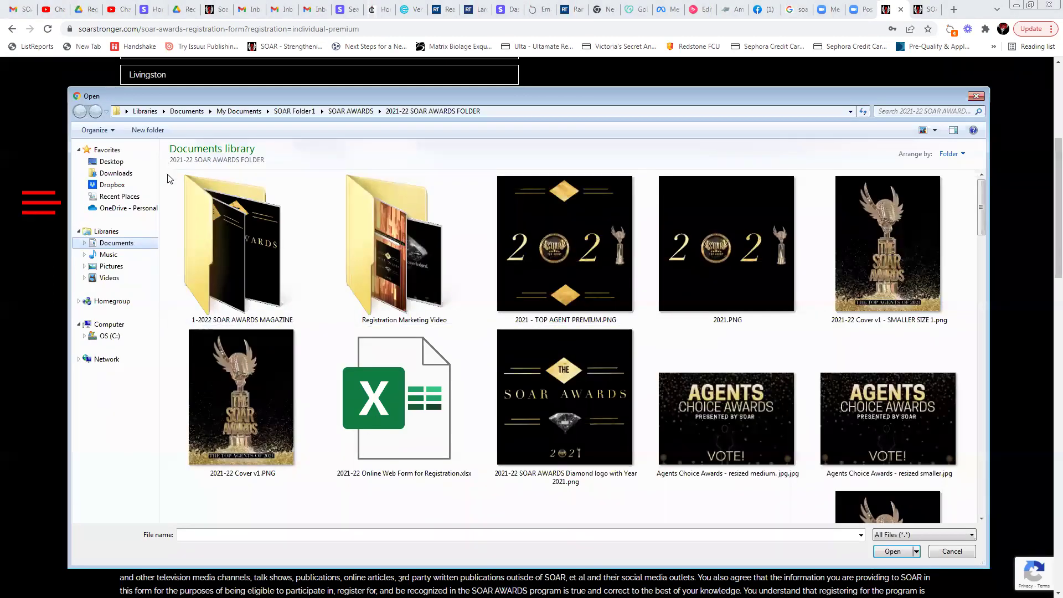
left_click(108, 232)
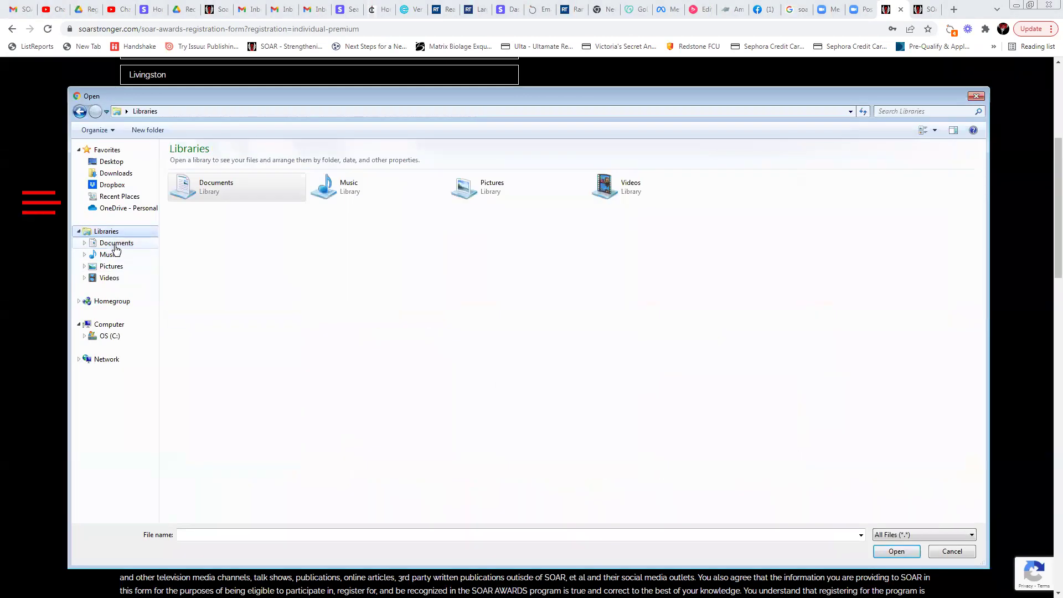
left_click(115, 245)
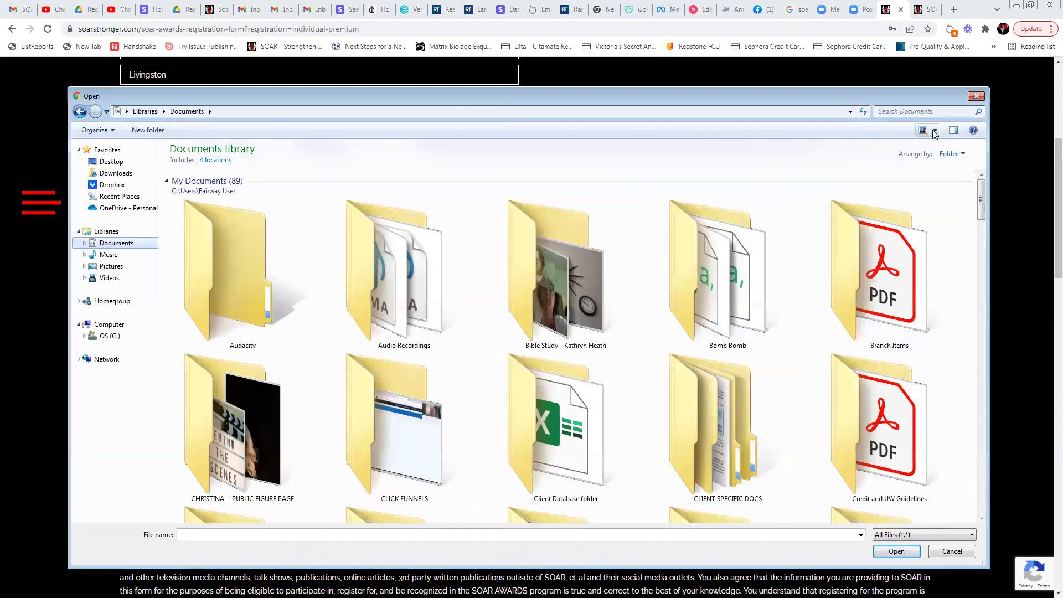
left_click(934, 131)
left_click(970, 206)
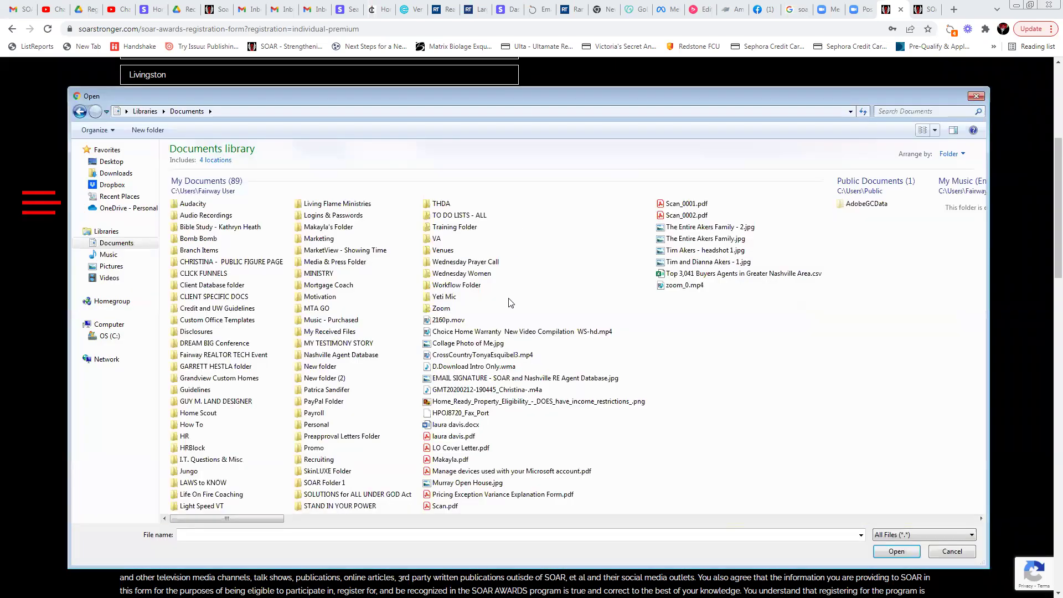
double_click(325, 483)
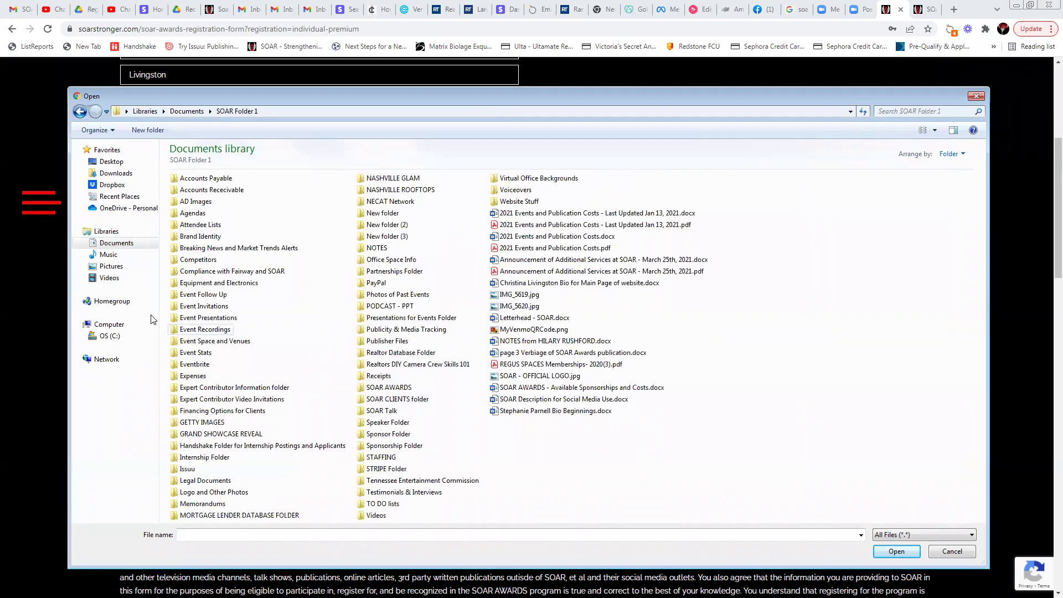
left_click(579, 253)
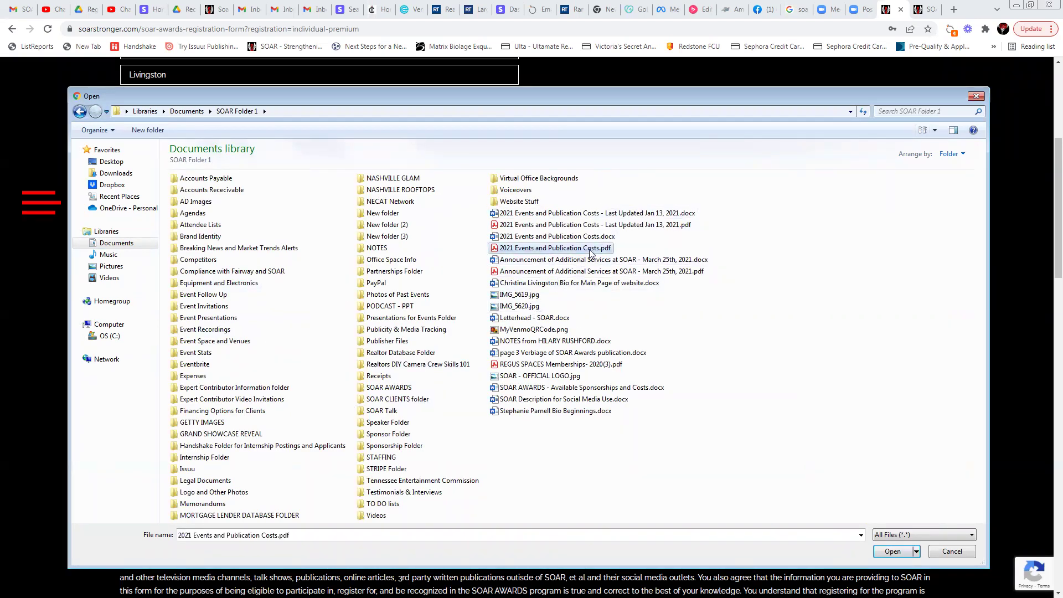
left_click(893, 552)
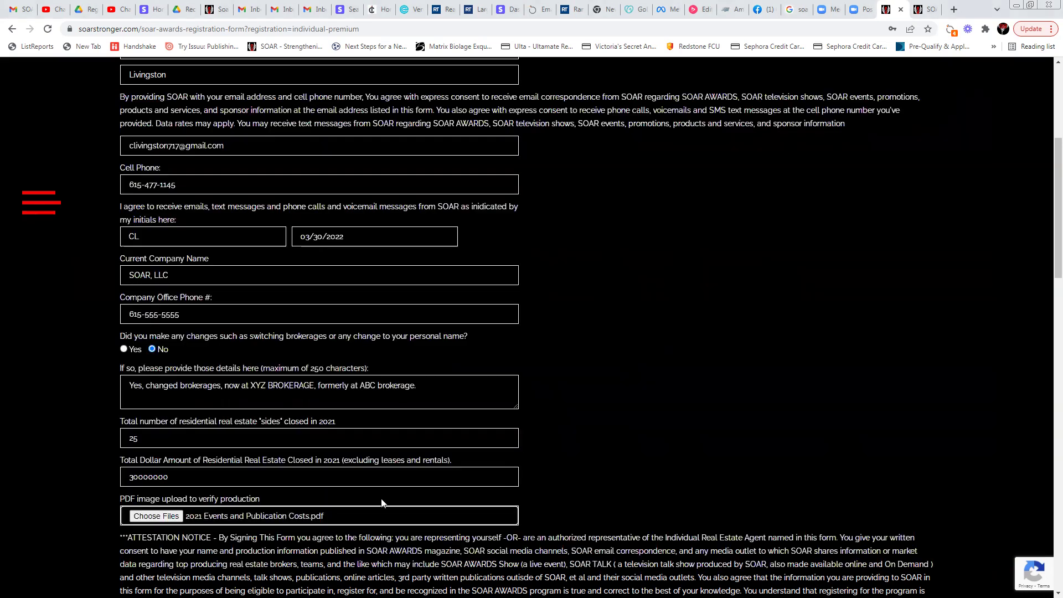
Scroll down to the attestation notice and the agent legal name and license fields
scroll(380, 500, "down", 1)
scroll(171, 395, "down", 5)
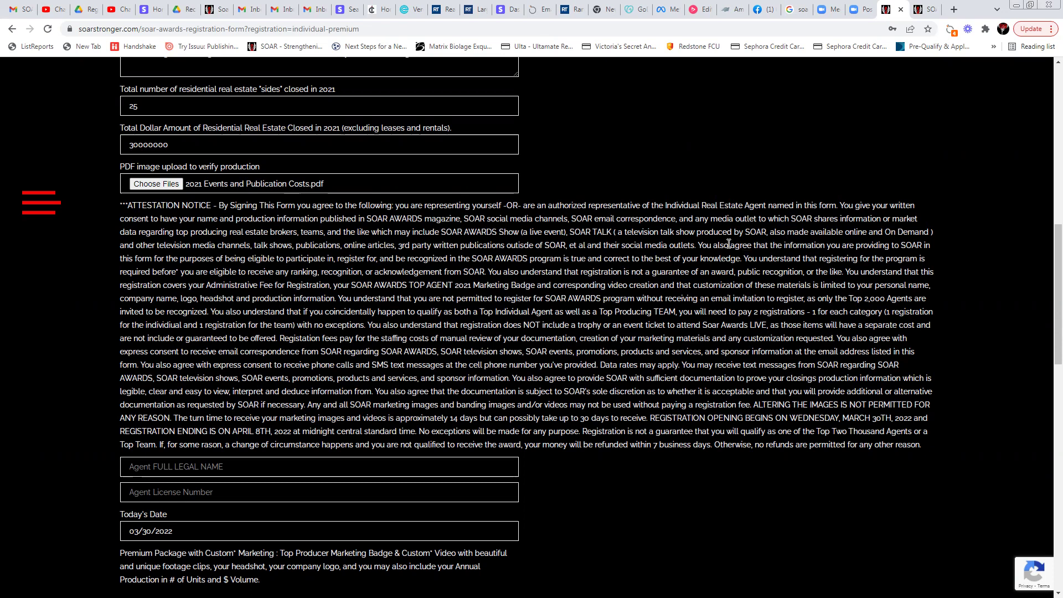
left_click_drag(701, 245, 928, 268)
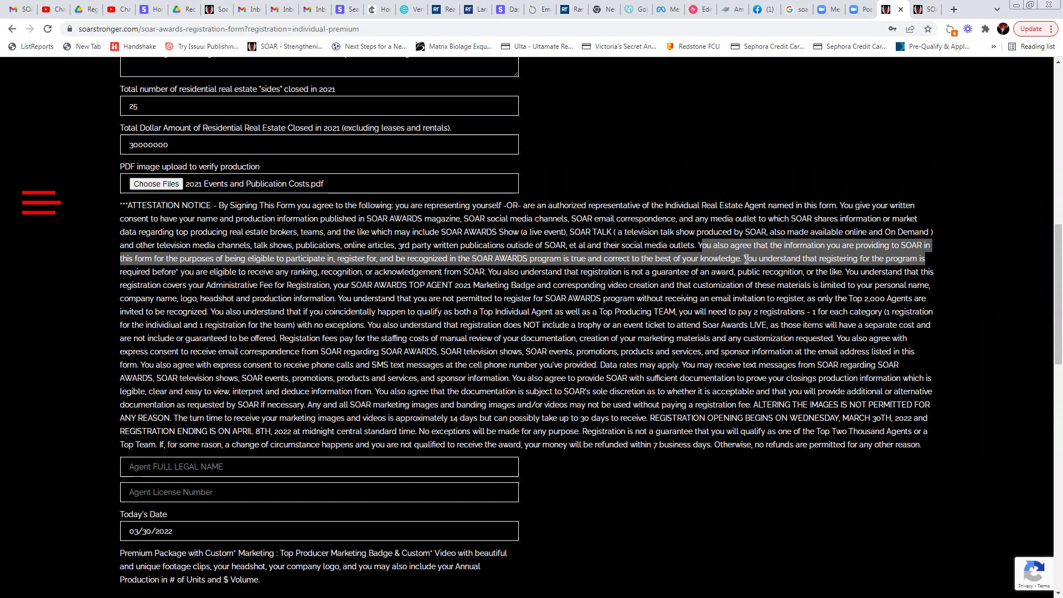
left_click_drag(747, 258, 920, 280)
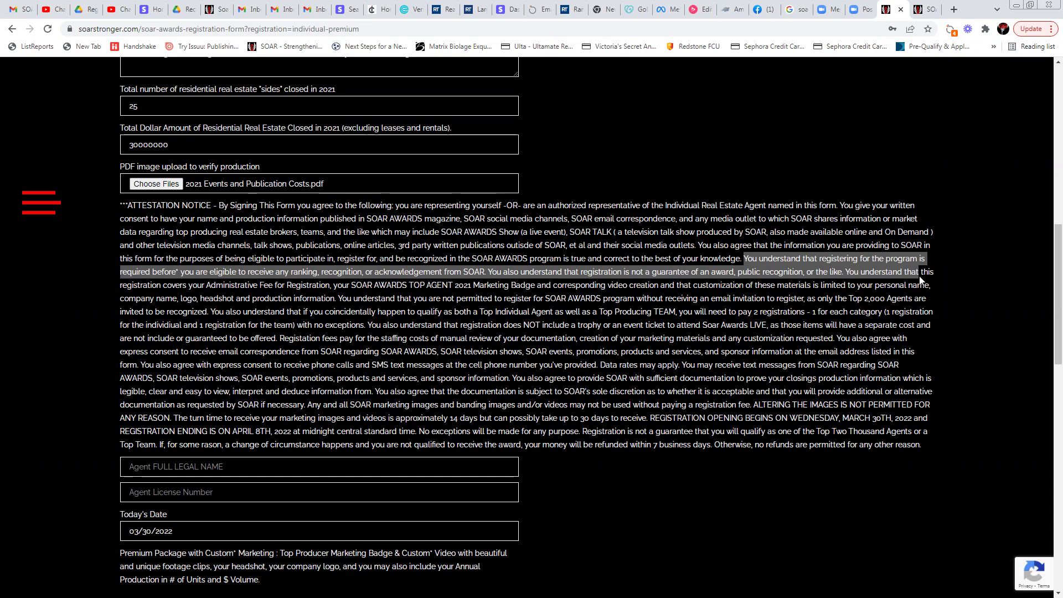
left_click_drag(920, 280, 930, 273)
left_click(847, 272)
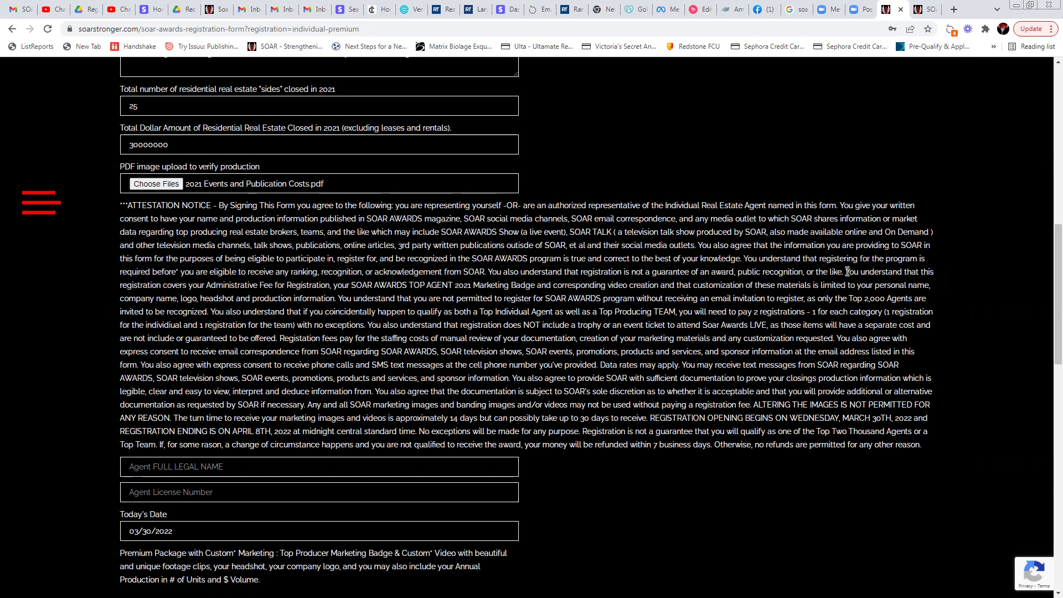
left_click_drag(847, 272, 943, 275)
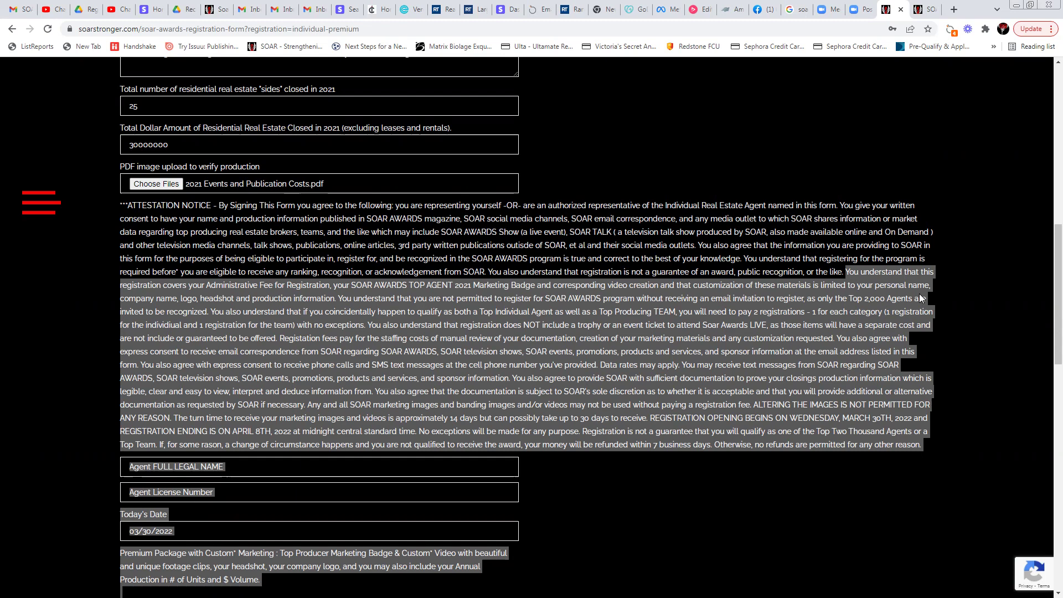
left_click_drag(212, 312, 937, 334)
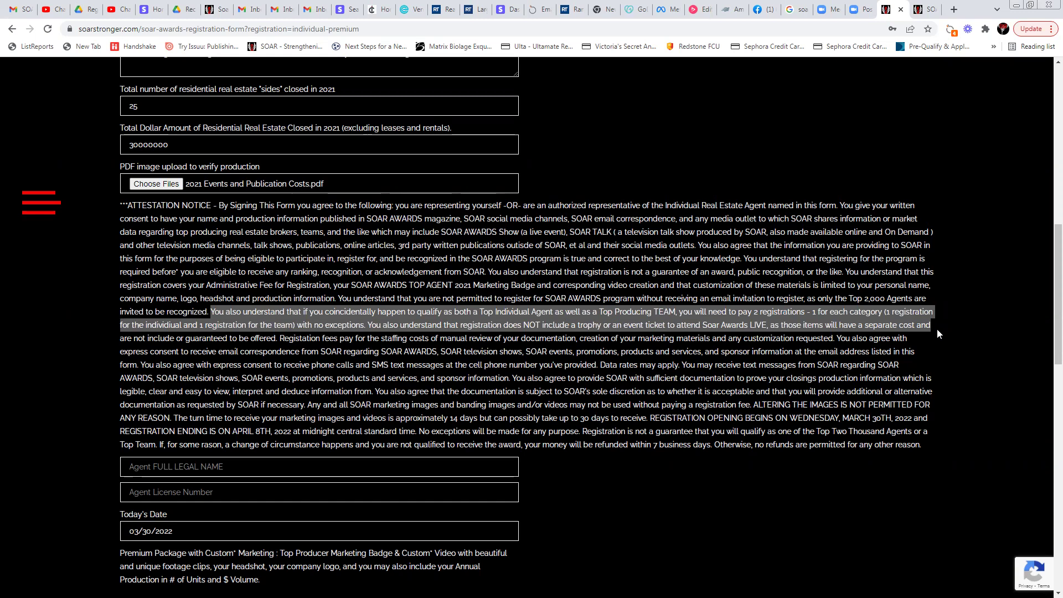
left_click_drag(937, 330, 935, 333)
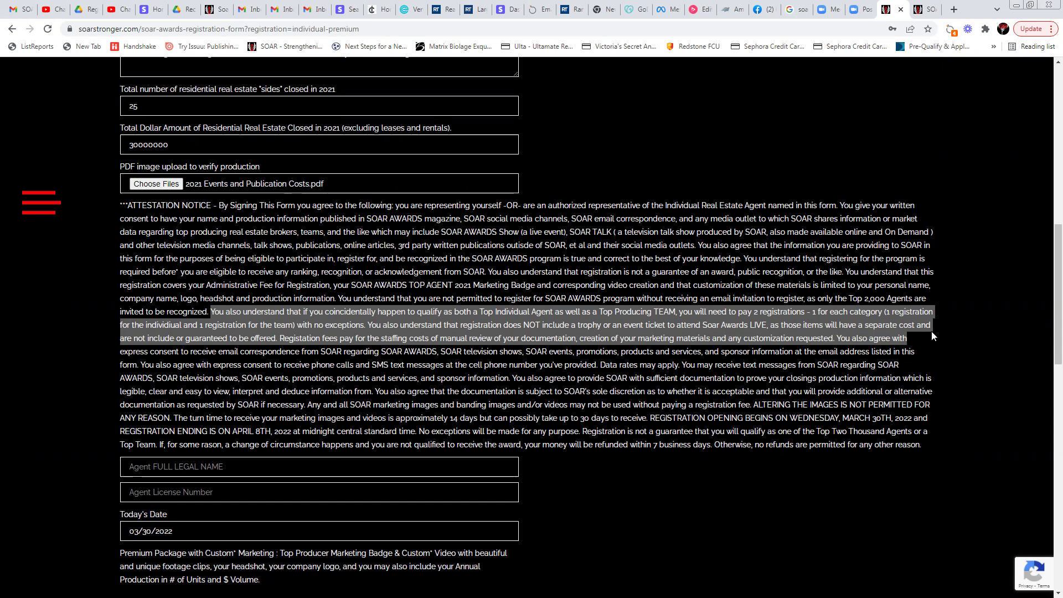
left_click(840, 337)
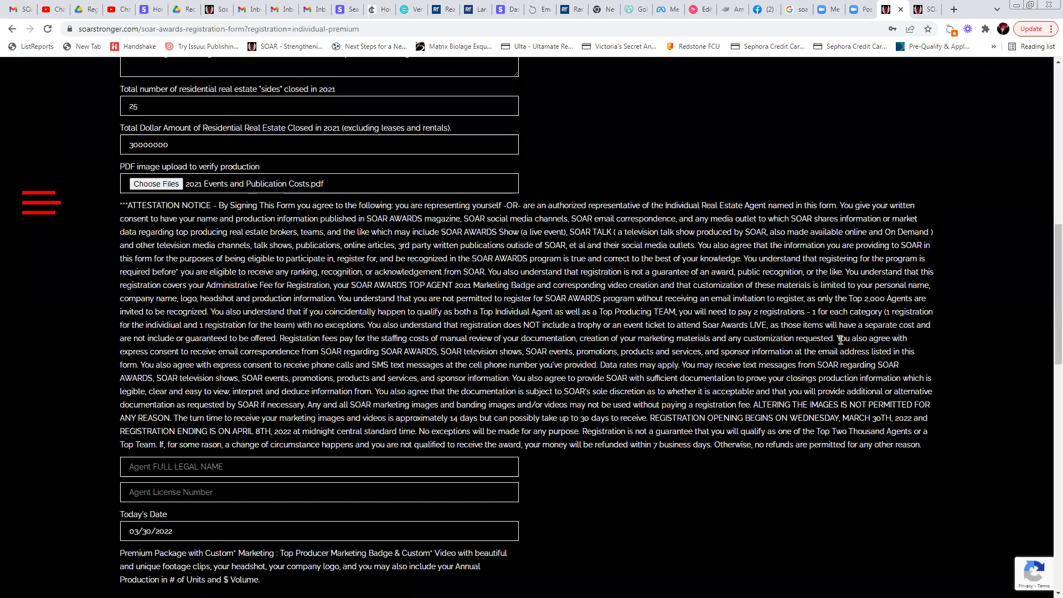
left_click_drag(849, 357, 900, 366)
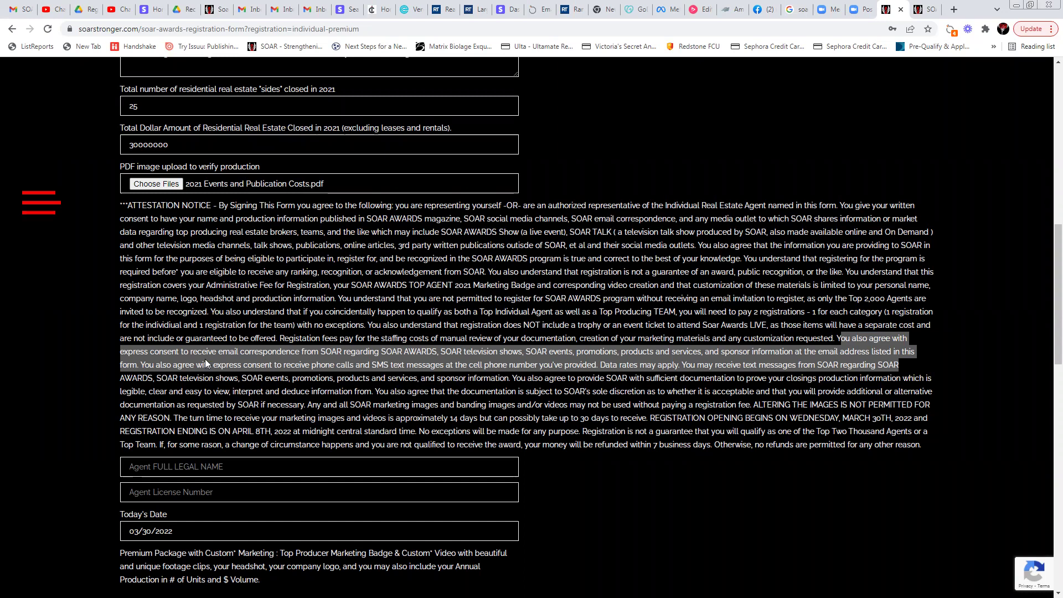
left_click_drag(141, 365, 588, 367)
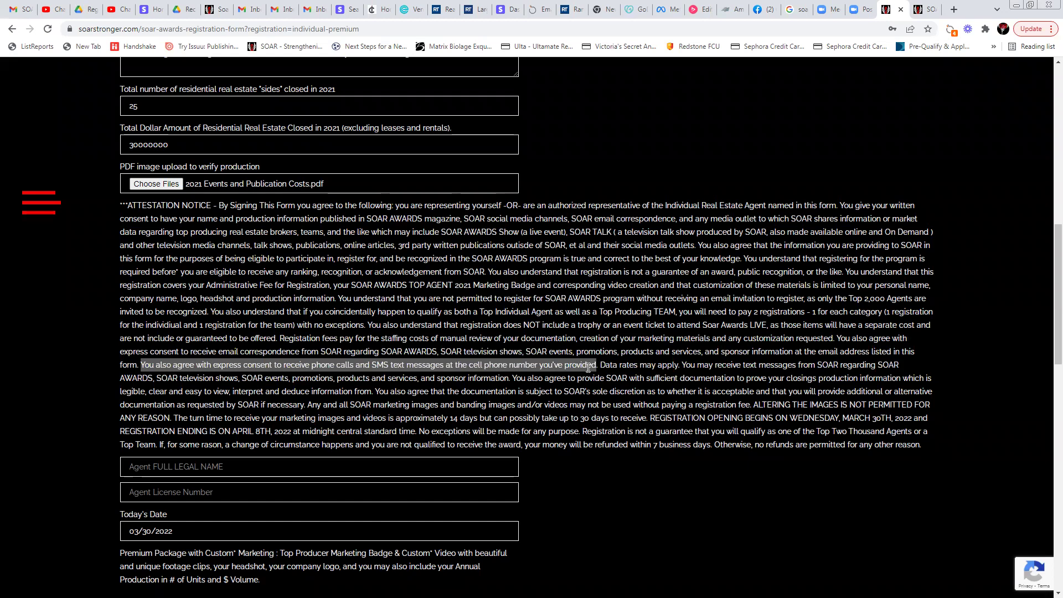
left_click_drag(588, 367, 592, 367)
left_click(601, 366)
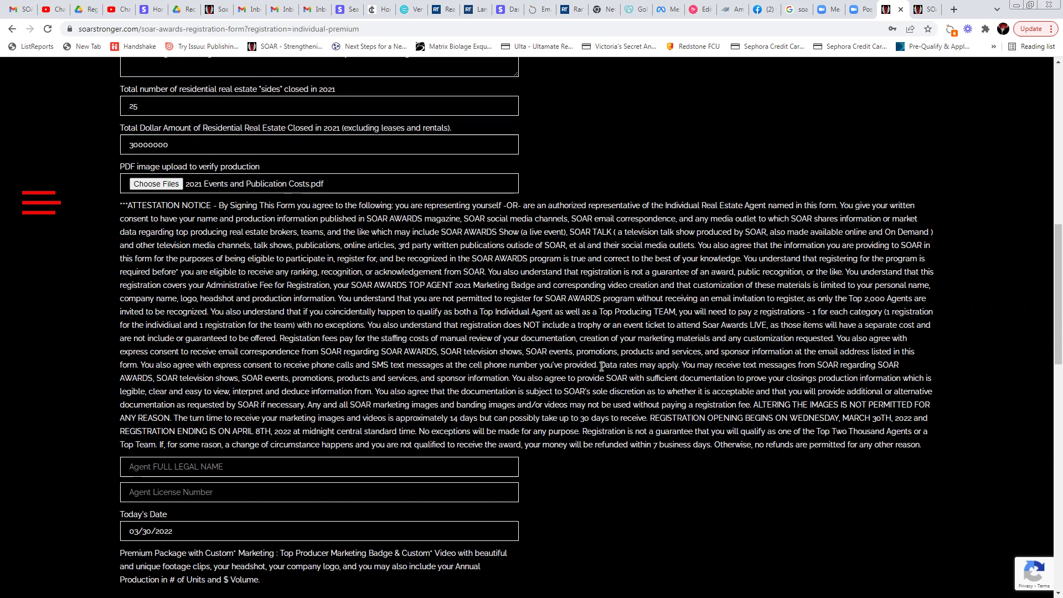
left_click_drag(602, 367, 933, 393)
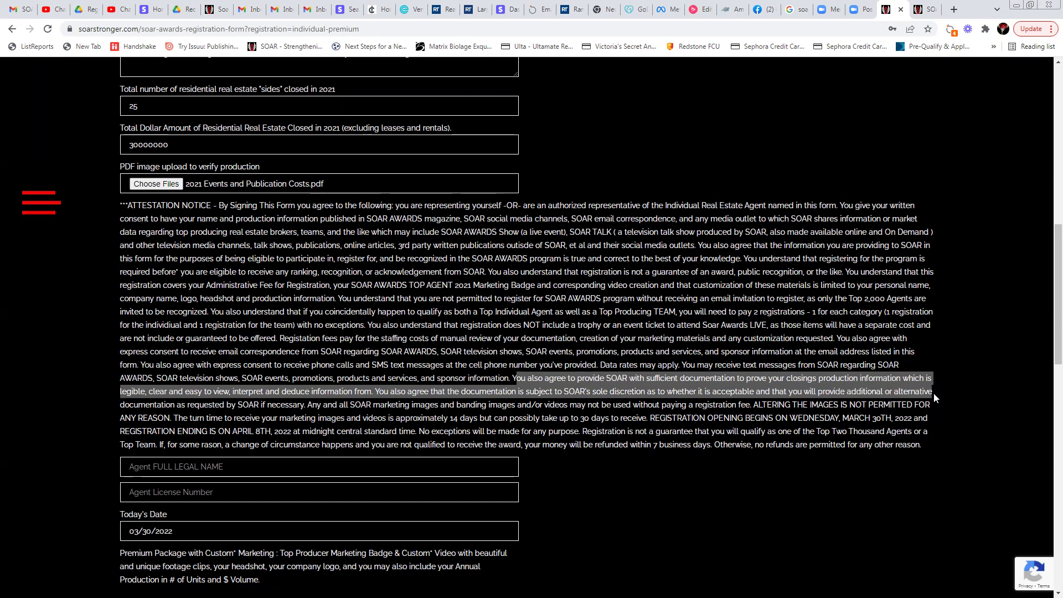
left_click_drag(934, 393, 375, 392)
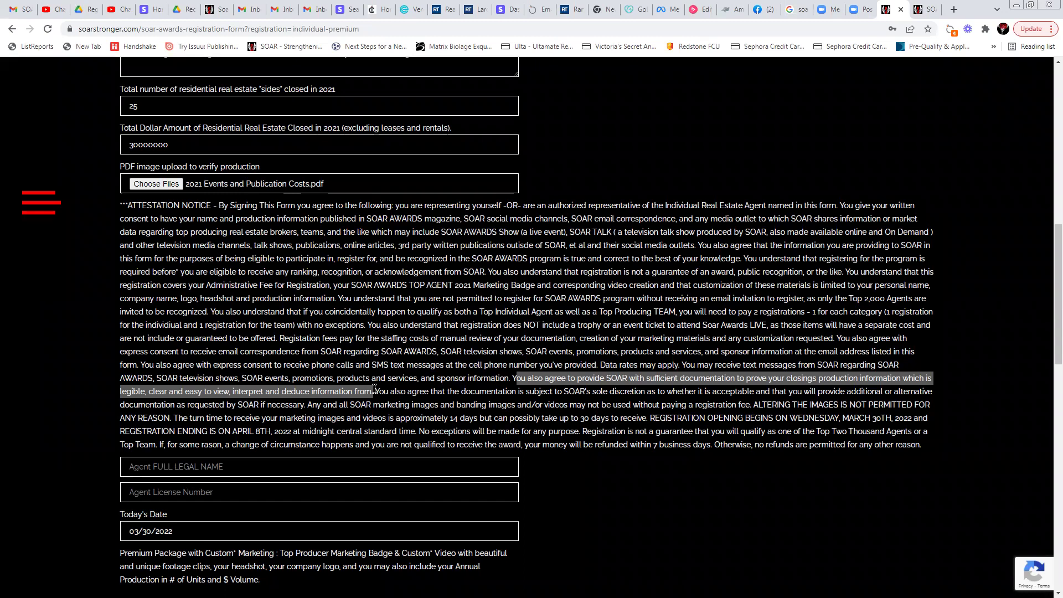
left_click_drag(374, 389, 378, 393)
Highlight the attestation sentence about SOAR's sole discretion through 'if necessary.'
left_click(377, 391)
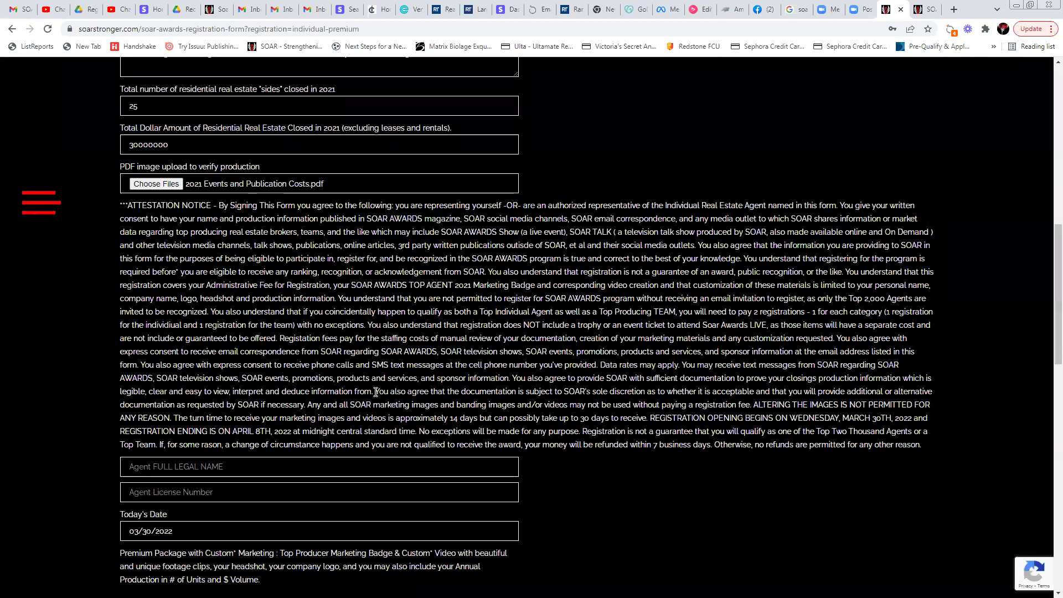
left_click_drag(376, 391, 689, 400)
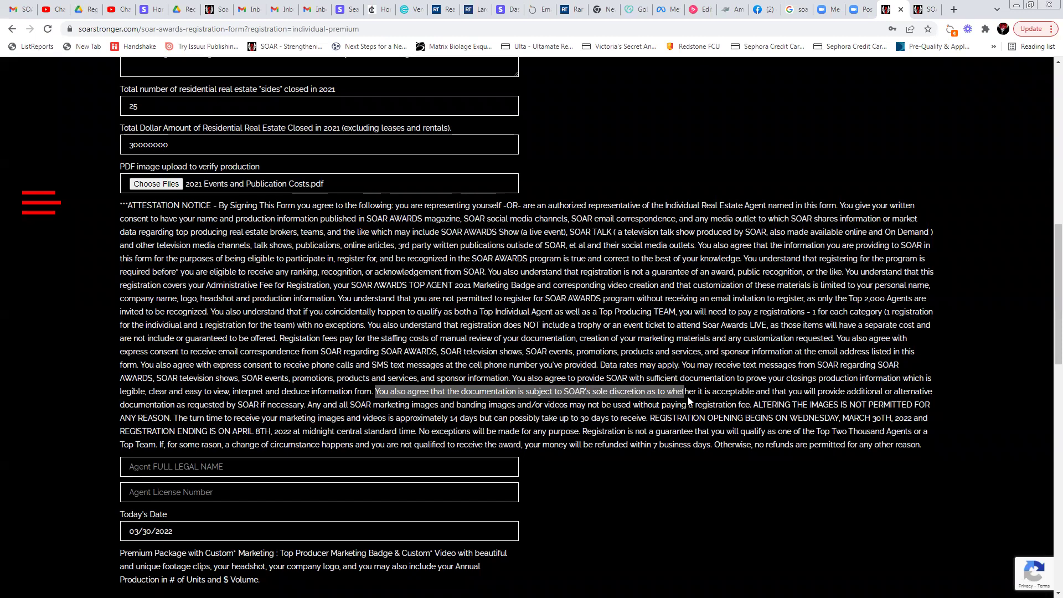
left_click_drag(690, 398, 930, 393)
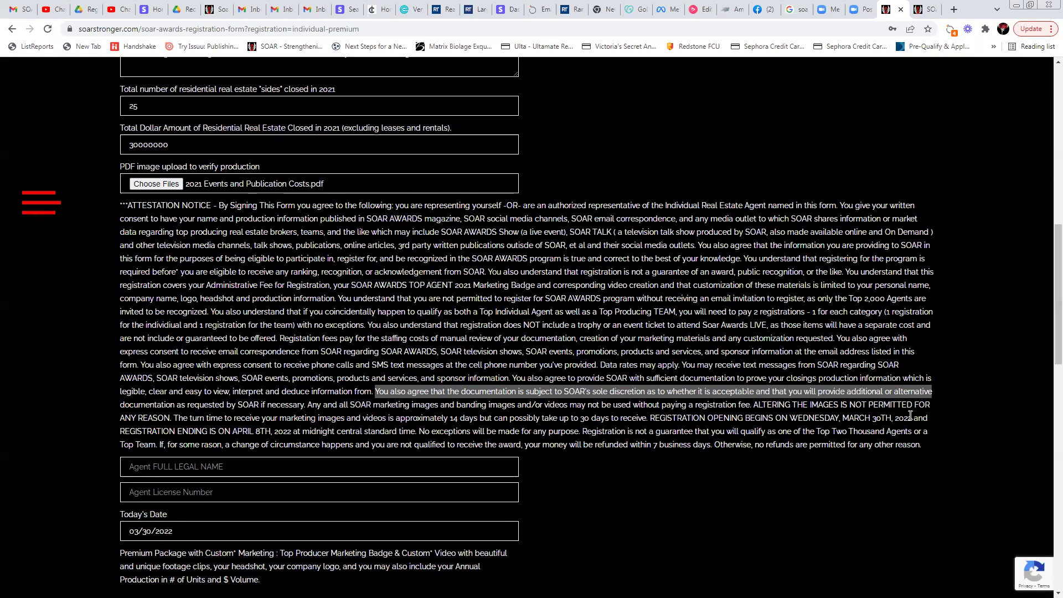
left_click_drag(375, 392, 309, 404)
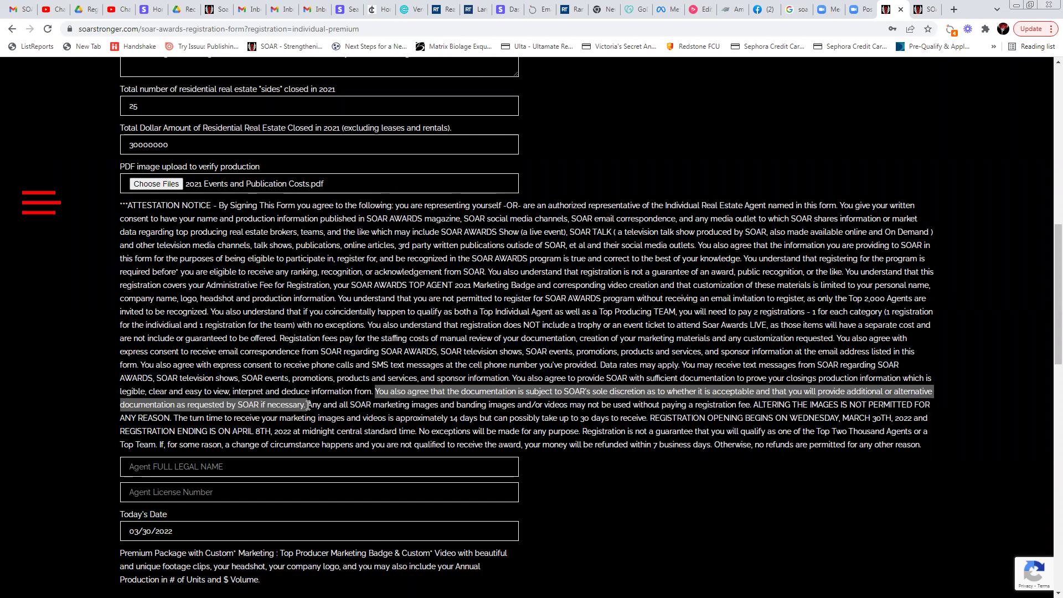
left_click_drag(308, 405, 931, 420)
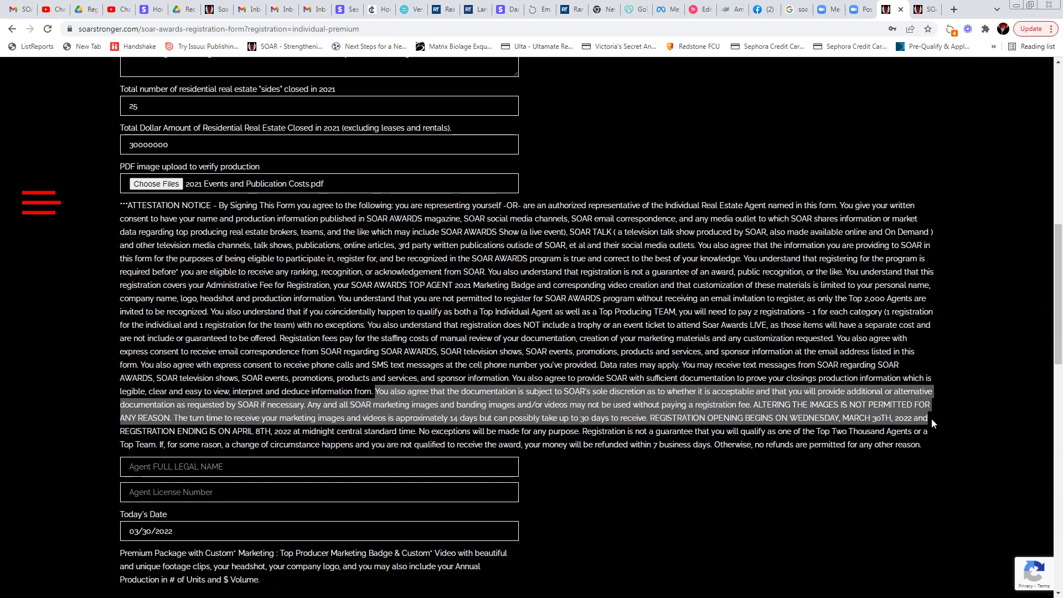
Highlight the 14 to 30 day turn time and the registration opening and ending dates
left_click(175, 418)
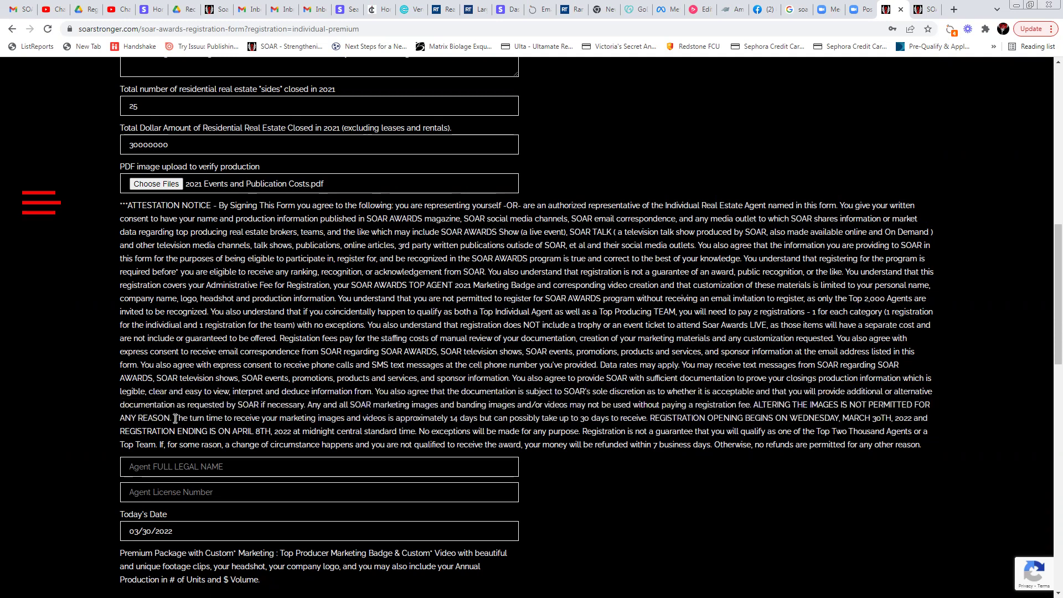
left_click_drag(174, 418, 923, 431)
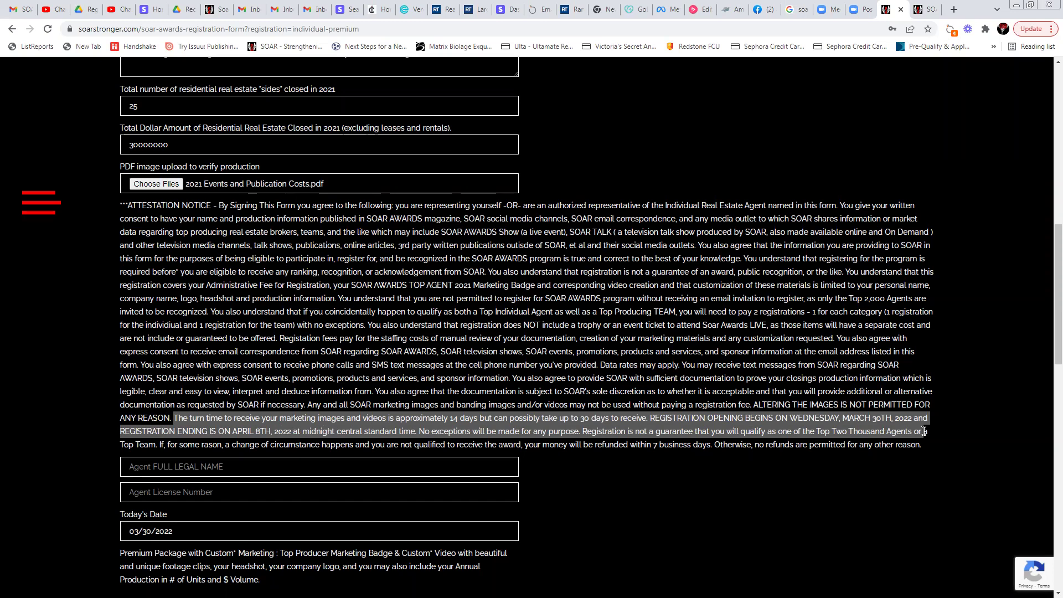
left_click_drag(925, 431, 652, 420)
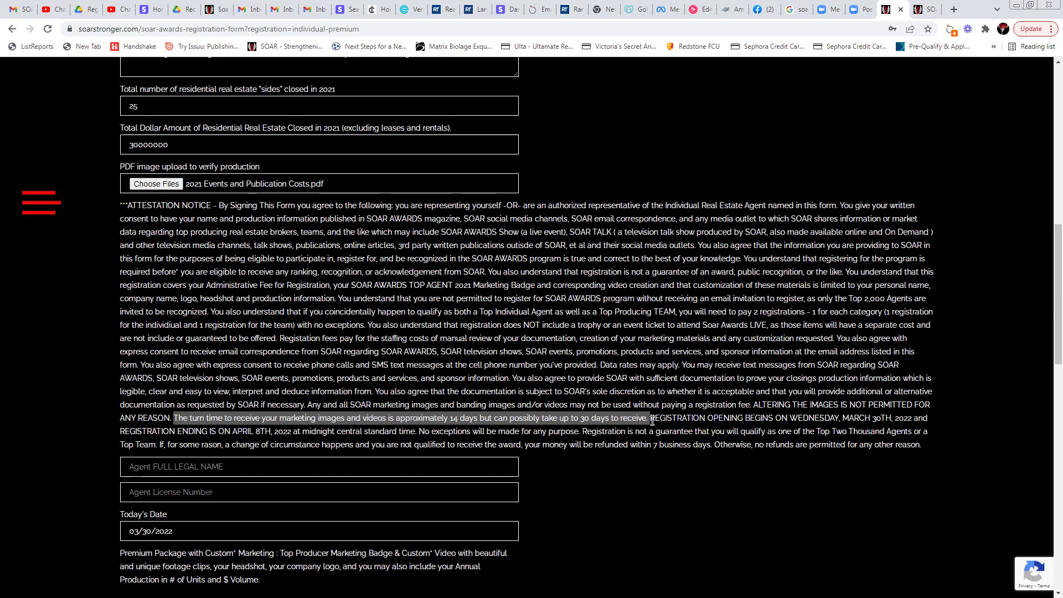
left_click_drag(652, 418, 930, 433)
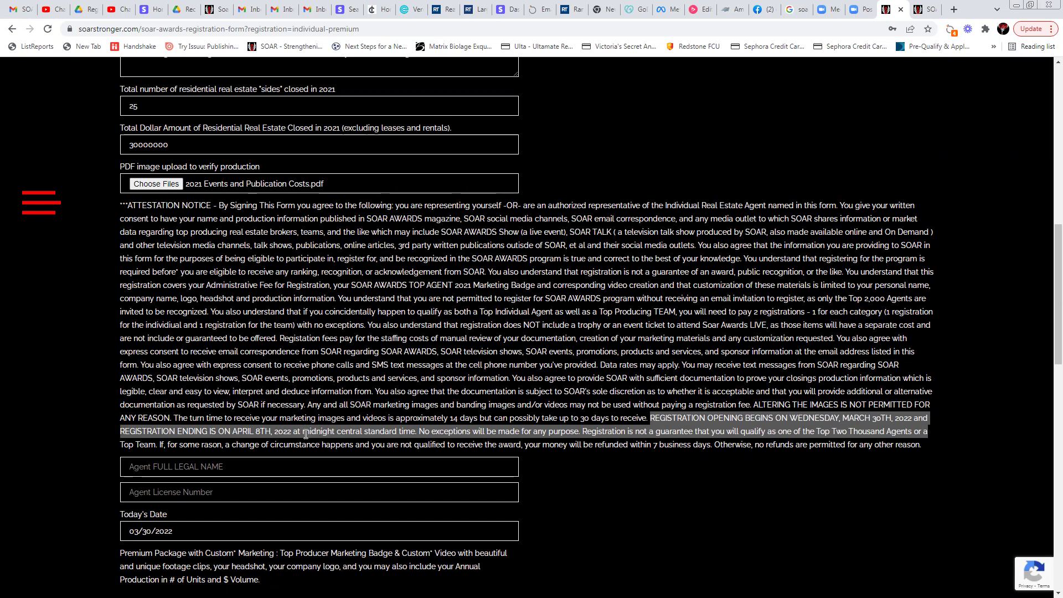
left_click_drag(231, 432, 925, 443)
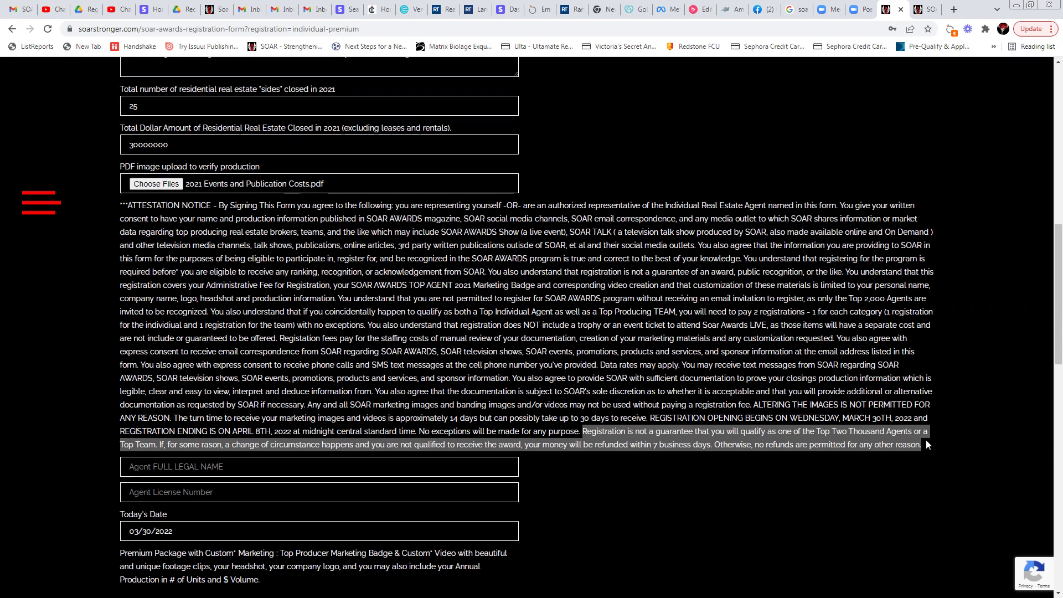
left_click(628, 468)
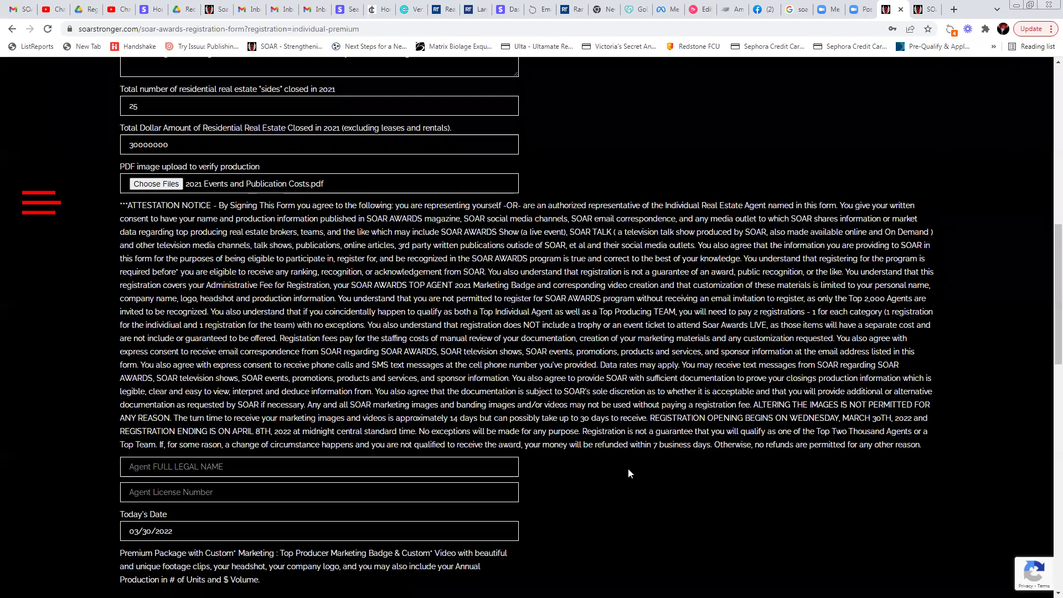
Highlight the 'Registration Fees: $149' line and choose PayPal among the payment buttons
left_click(252, 466)
scroll(252, 466, "down", 3)
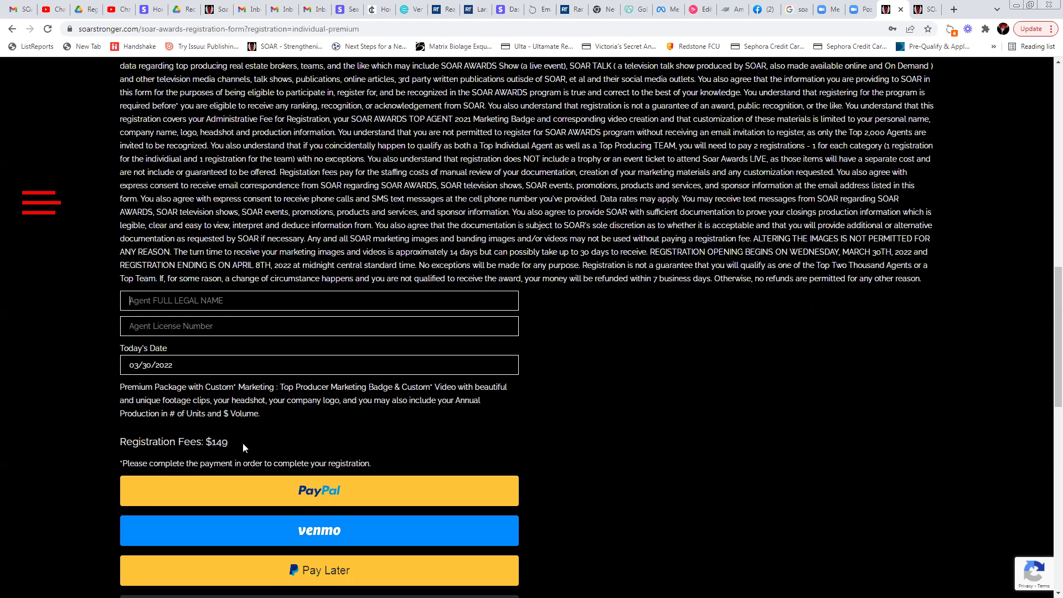
left_click_drag(119, 441, 248, 443)
scroll(560, 383, "down", 4)
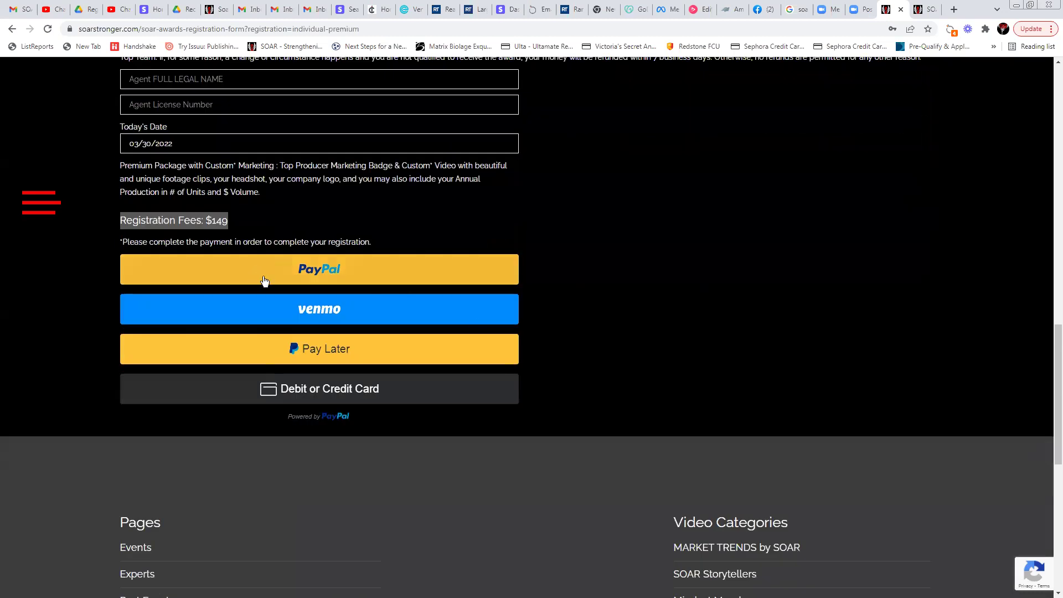
left_click(304, 271)
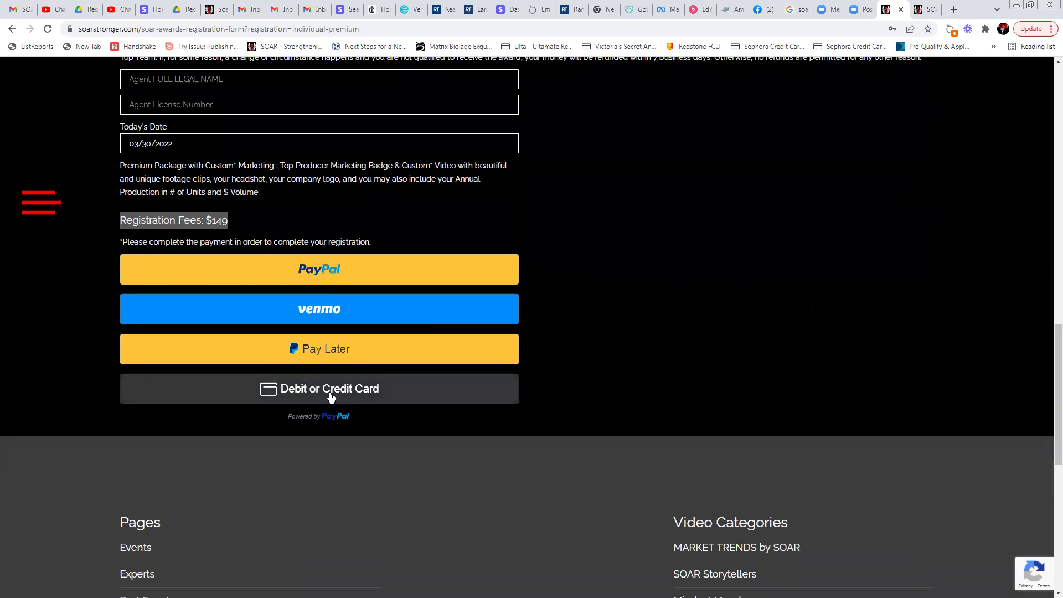
Show the Debit or Credit Card payment form and scroll through it back to the top
left_click(330, 393)
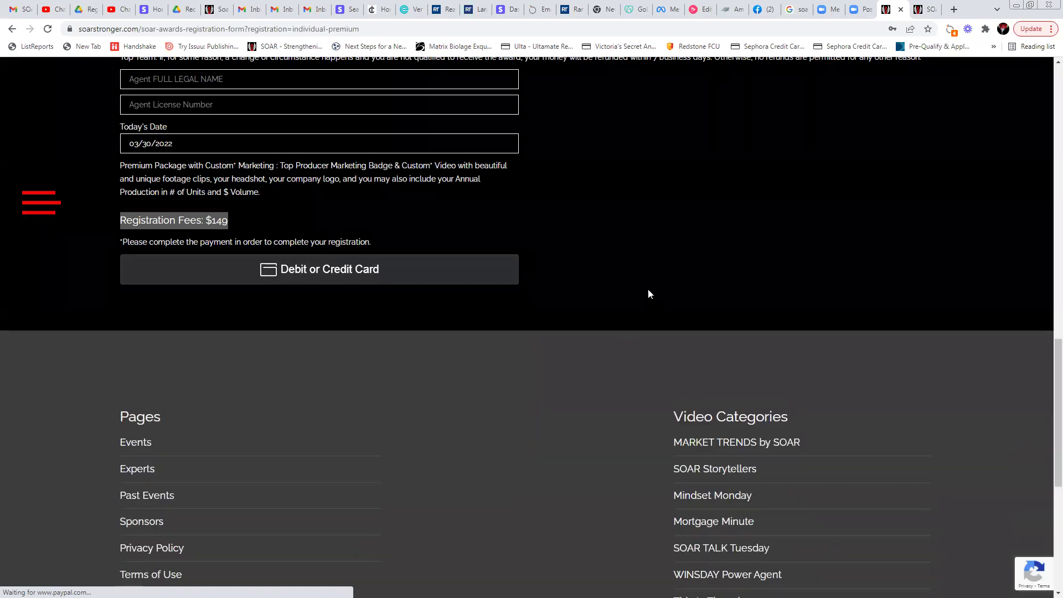
scroll(657, 305, "down", 3)
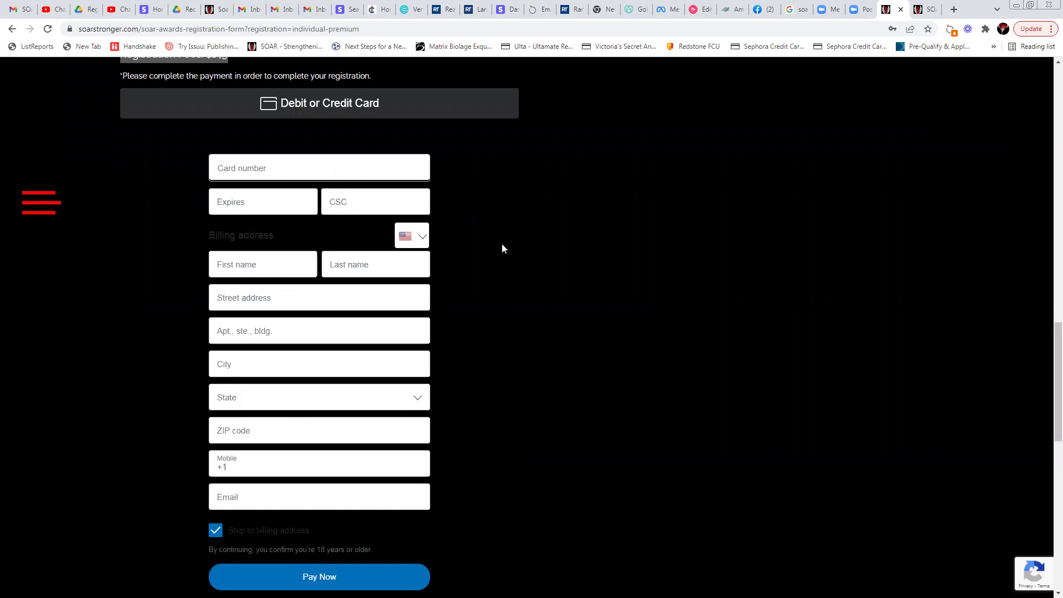
scroll(562, 281, "up", 2)
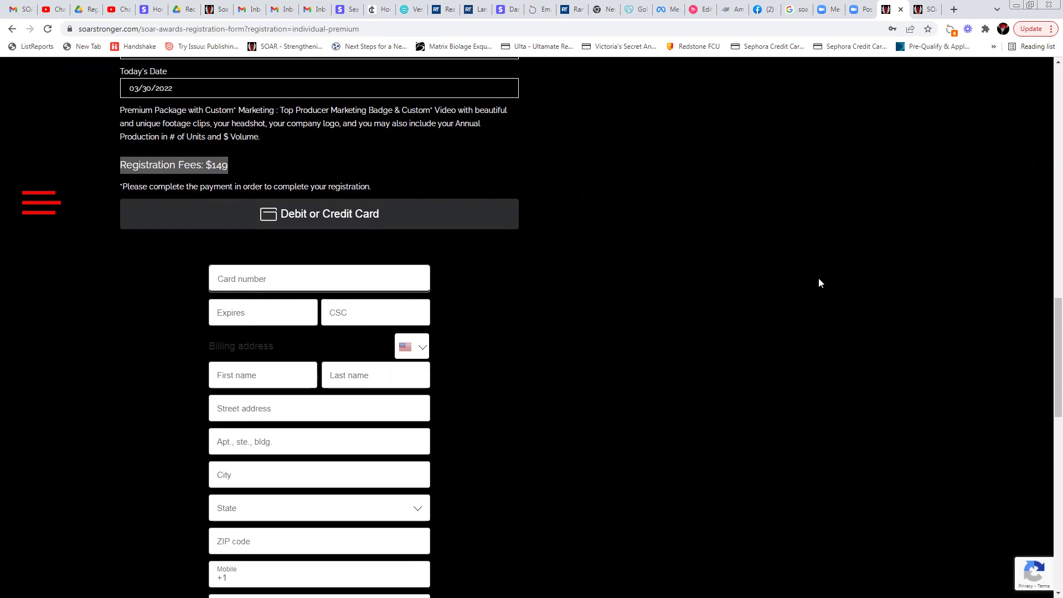
scroll(782, 341, "up", 3)
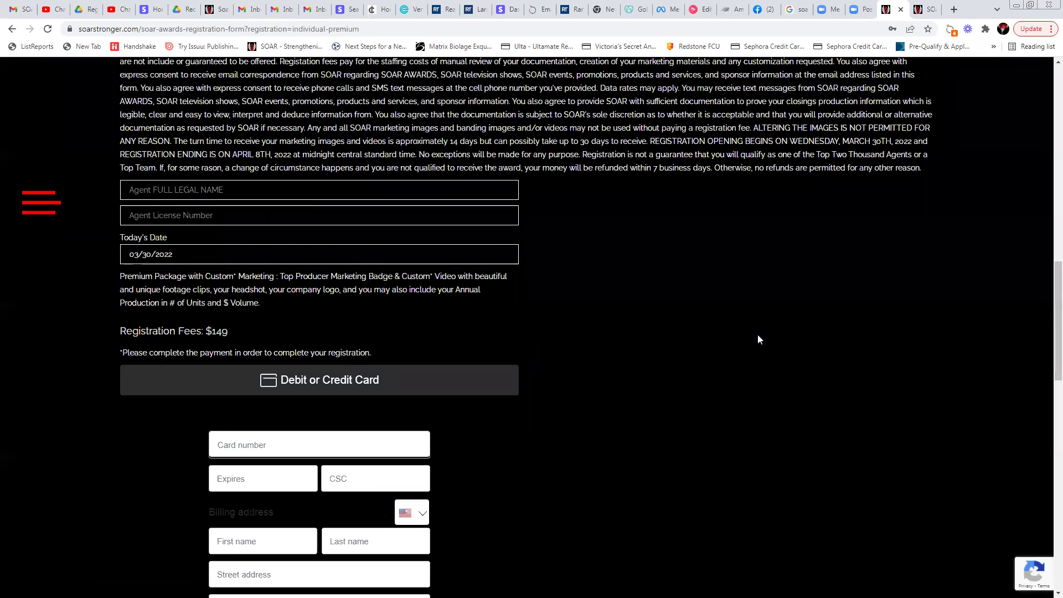
scroll(759, 339, "up", 8)
scroll(758, 339, "up", 7)
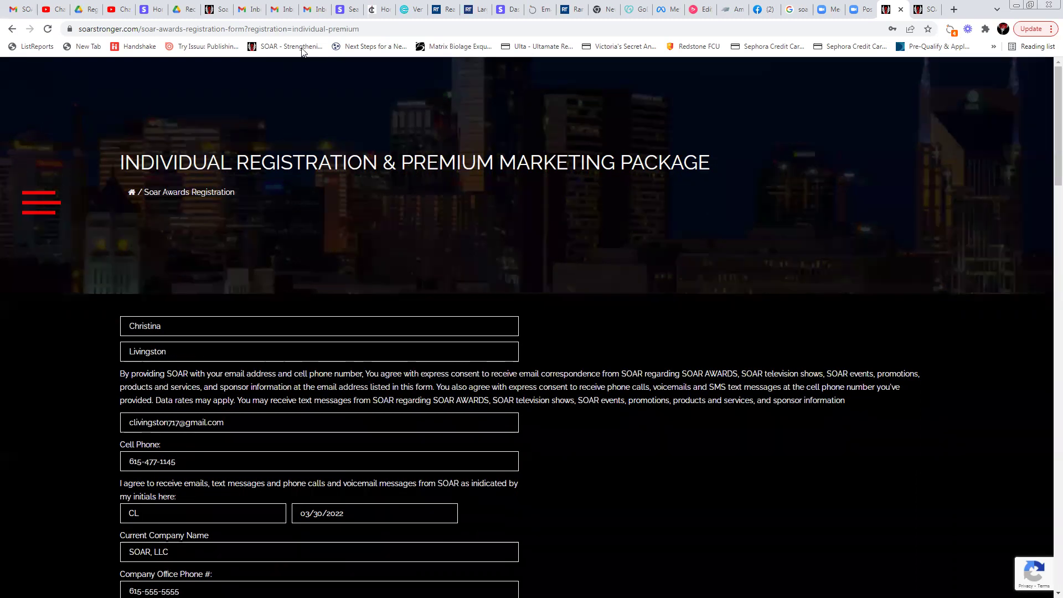
Go back and choose the $249 Team Registration level, then open the team form
left_click(17, 34)
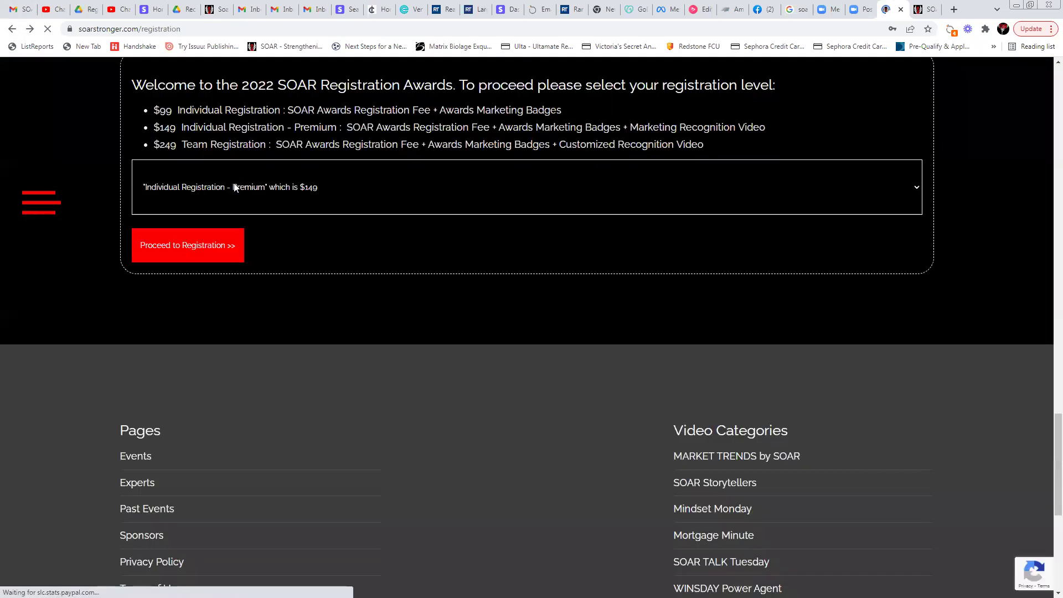
left_click(235, 187)
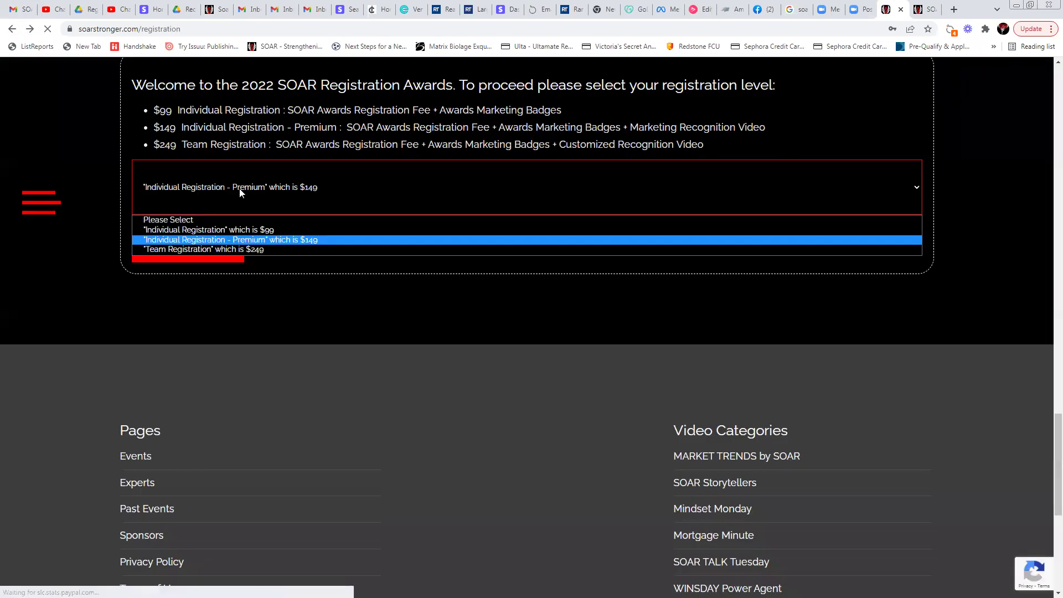
left_click(211, 250)
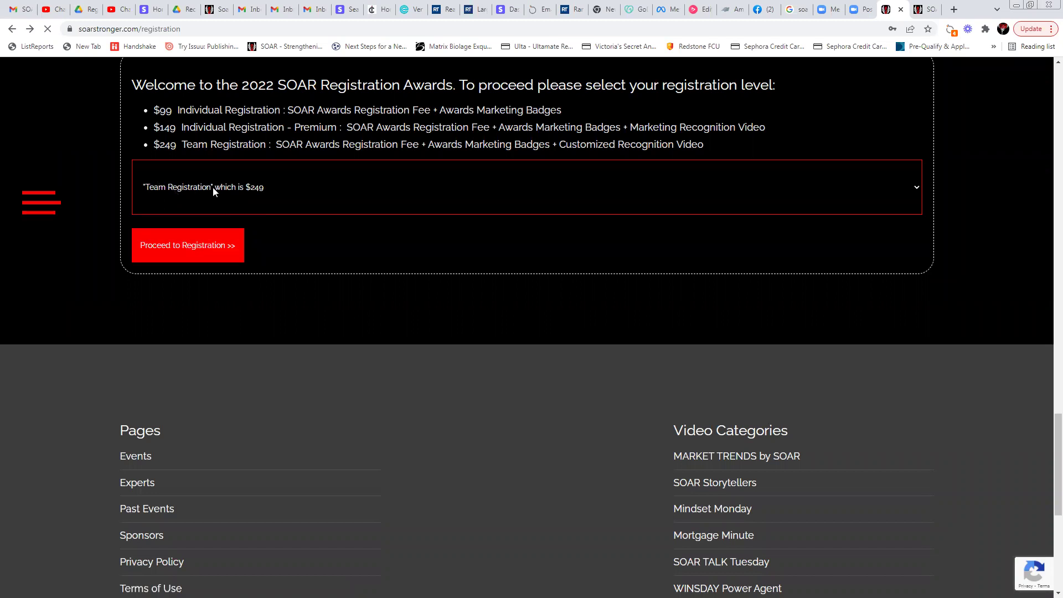
left_click(188, 260)
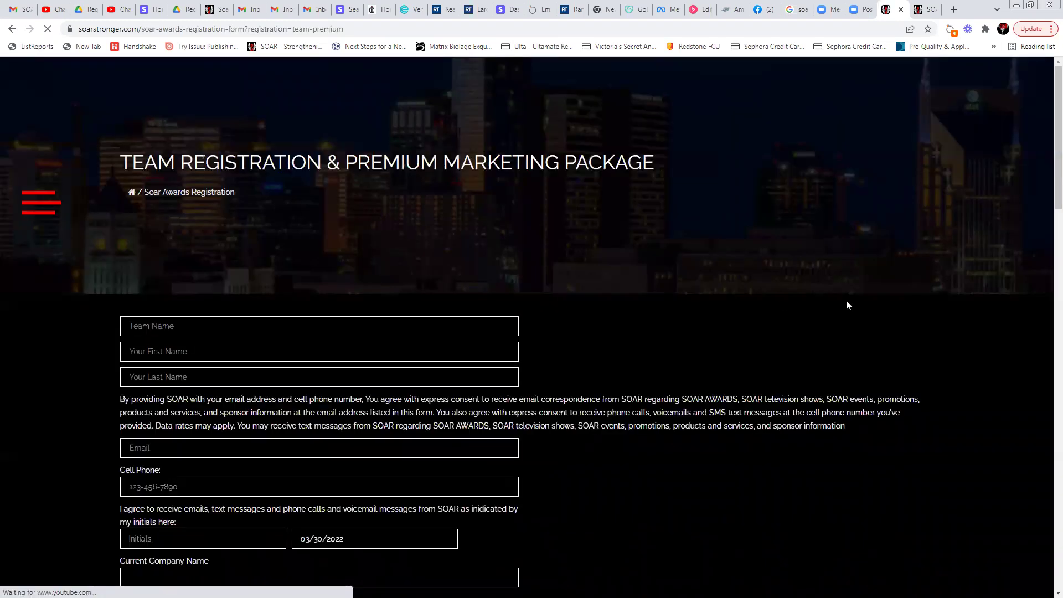
scroll(265, 229, "down", 2)
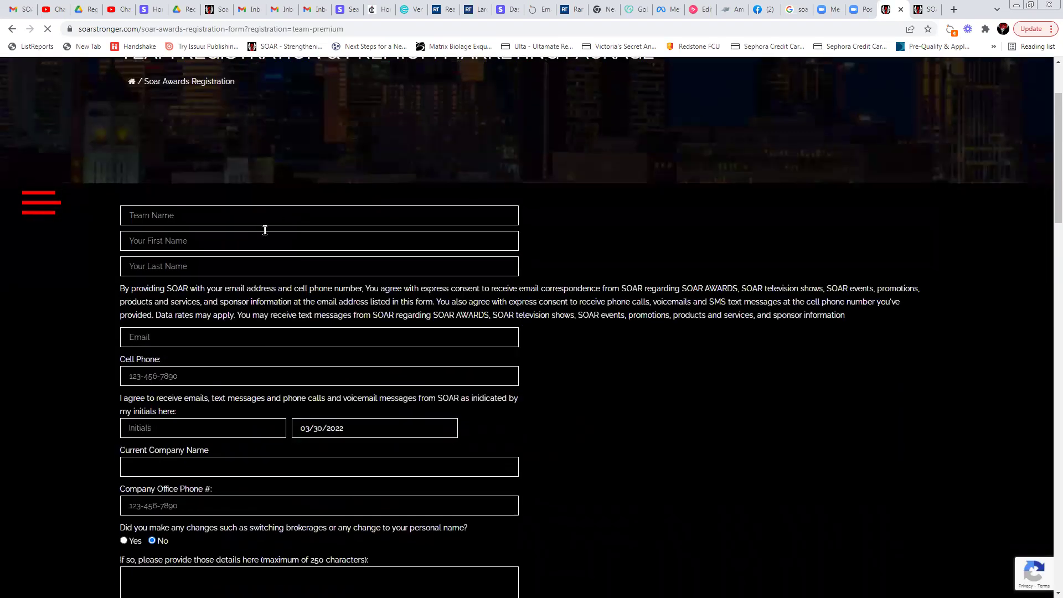
scroll(326, 383, "down", 4)
scroll(344, 380, "down", 3)
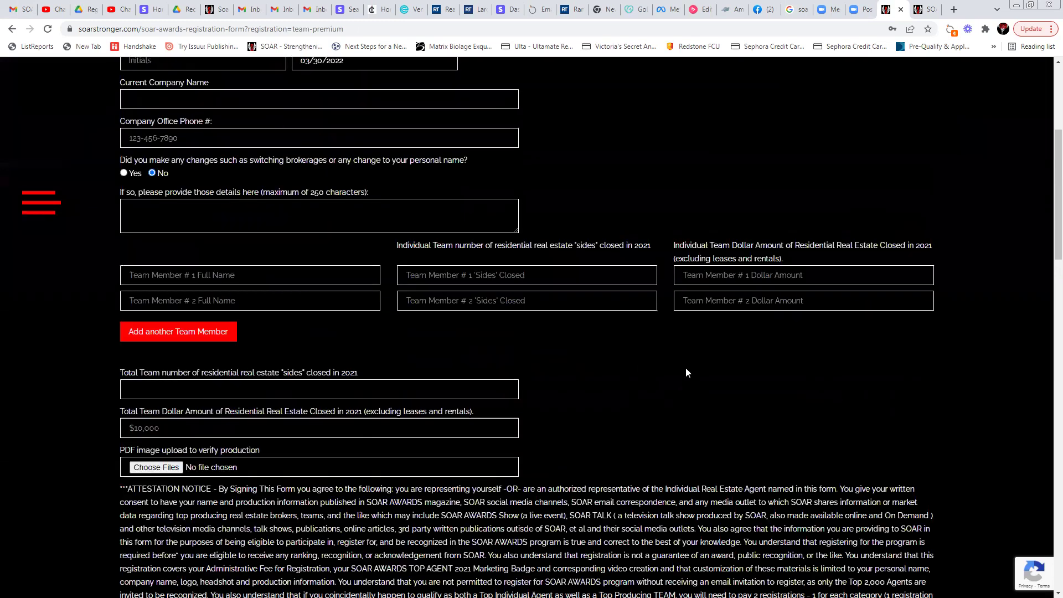
scroll(450, 292, "down", 1)
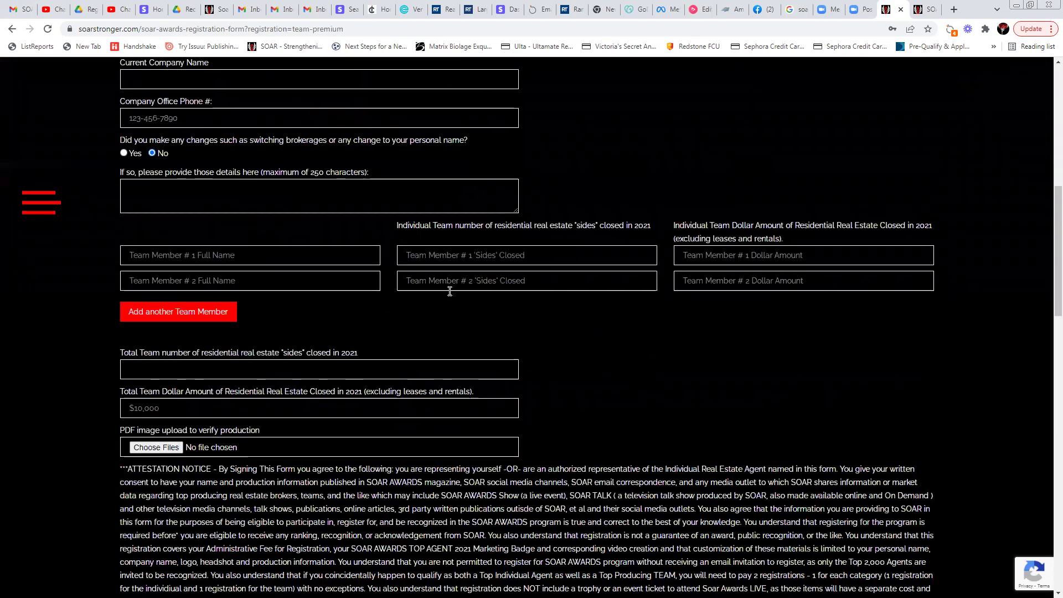
Enter Team Member 1 (20 sides, 25000000) and Team Member 2 (12 sides, 18000000)
left_click(178, 255)
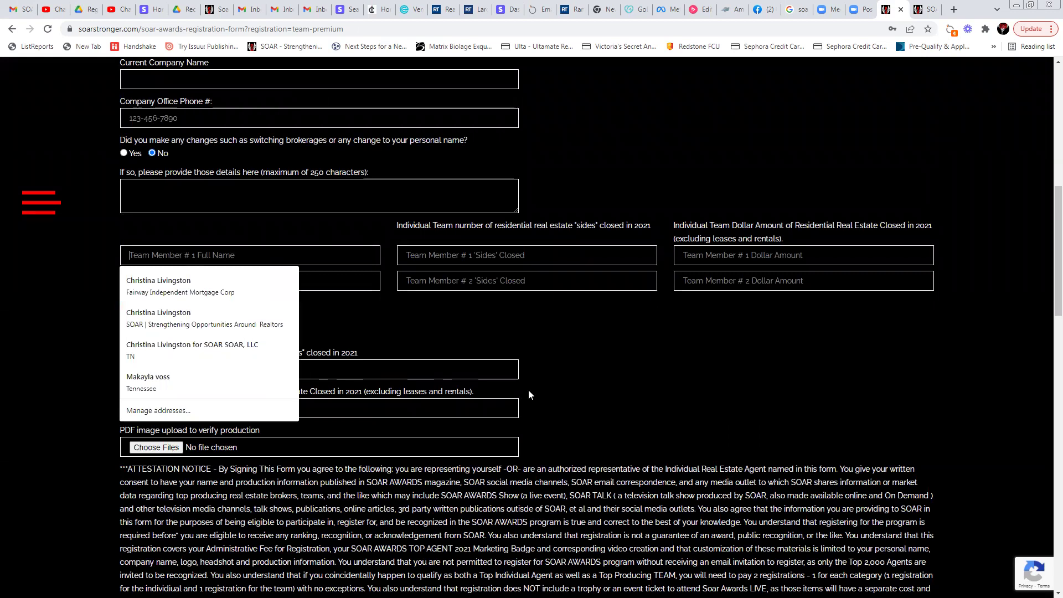
type("Te")
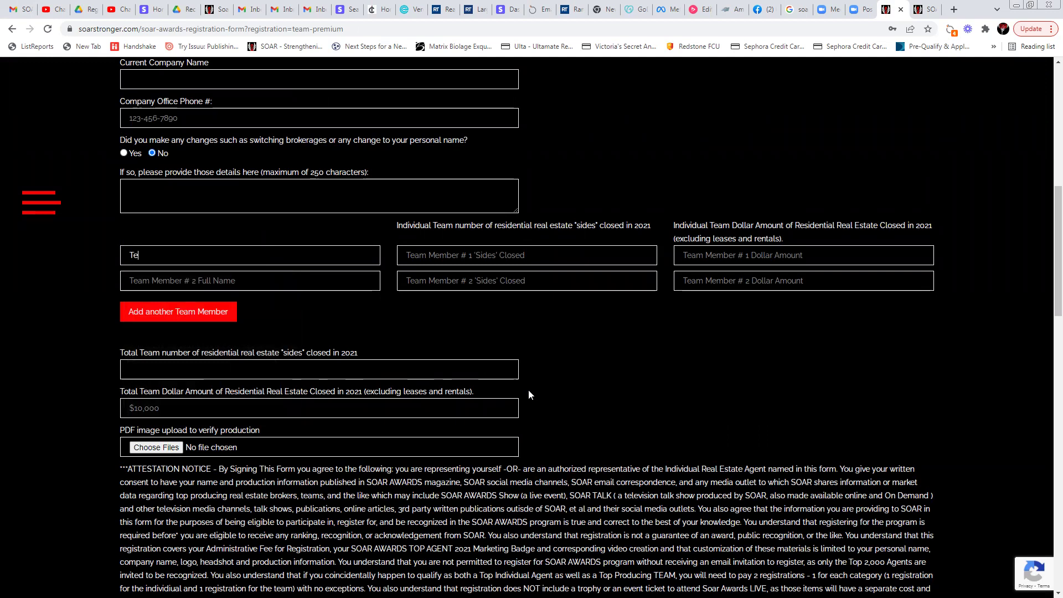
type("am Member 1")
key("Tab")
type("20")
key("Tab")
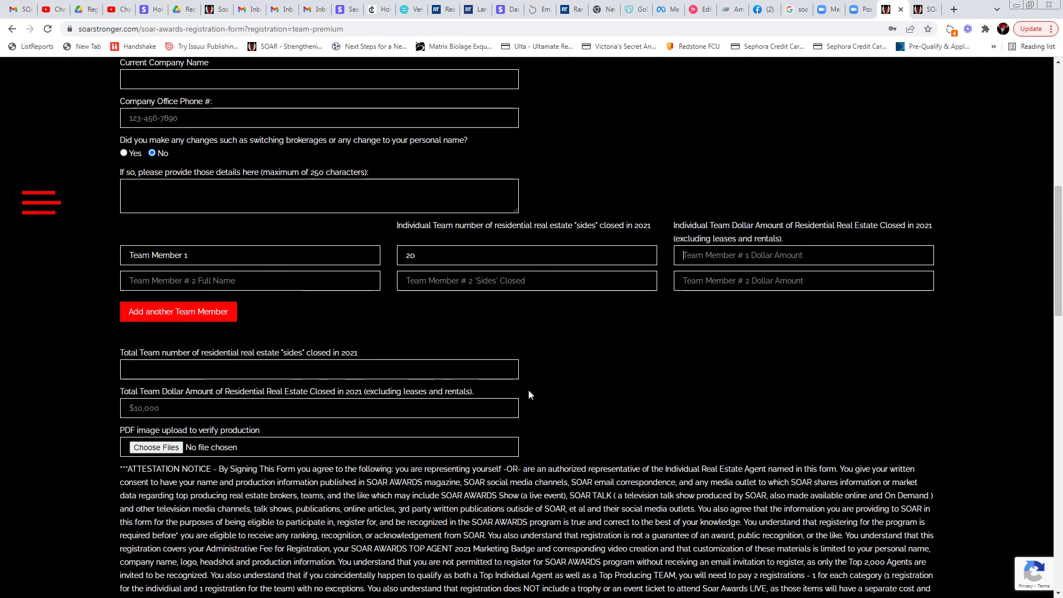
type("25000000")
key("Tab")
type("Team m")
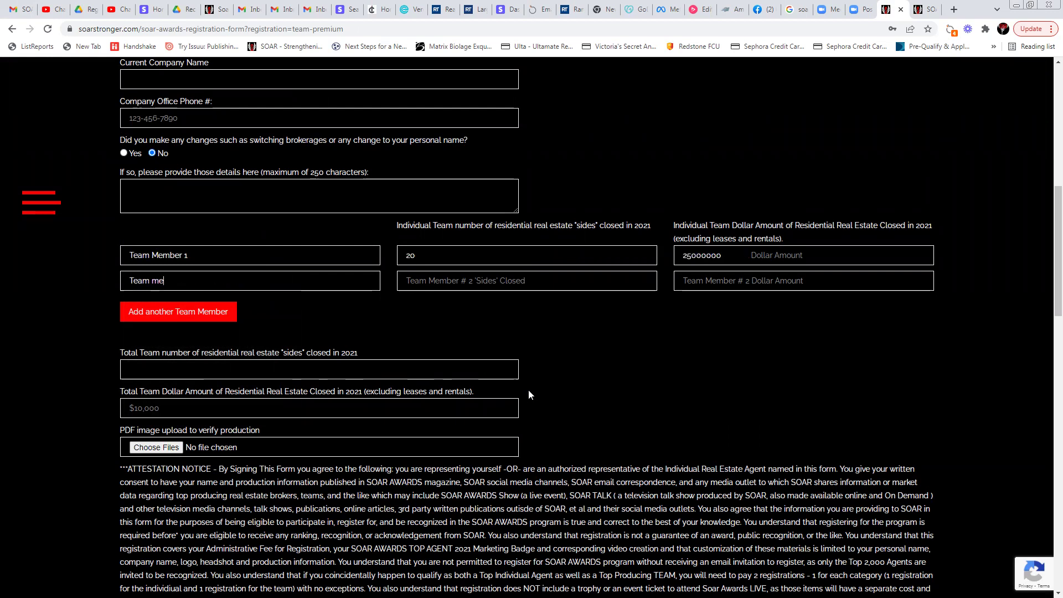
key("BackSpace")
type("Member 2")
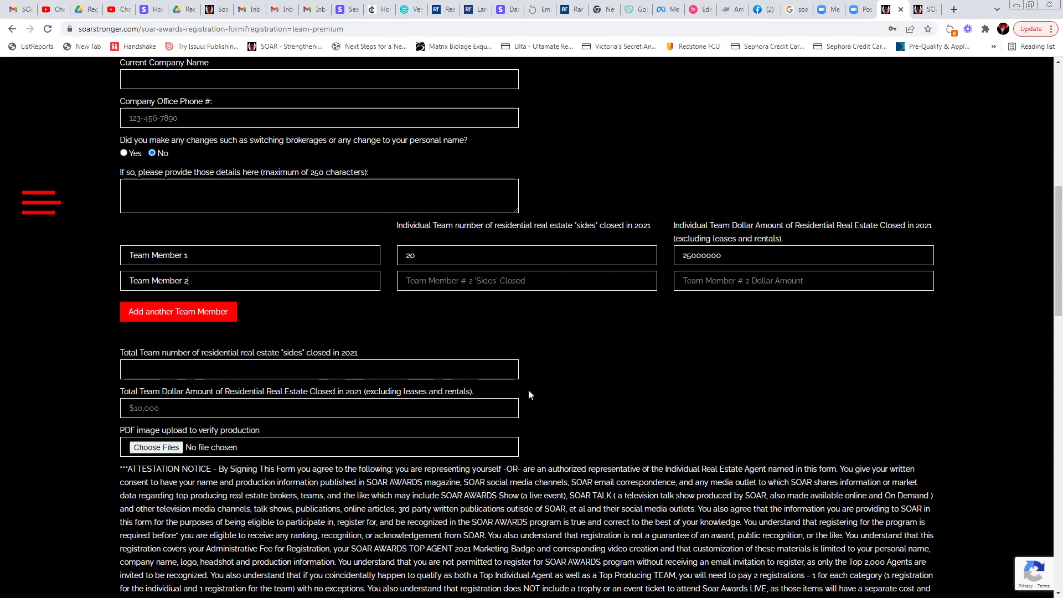
key("Tab")
type("12")
key("Tab")
type("18000")
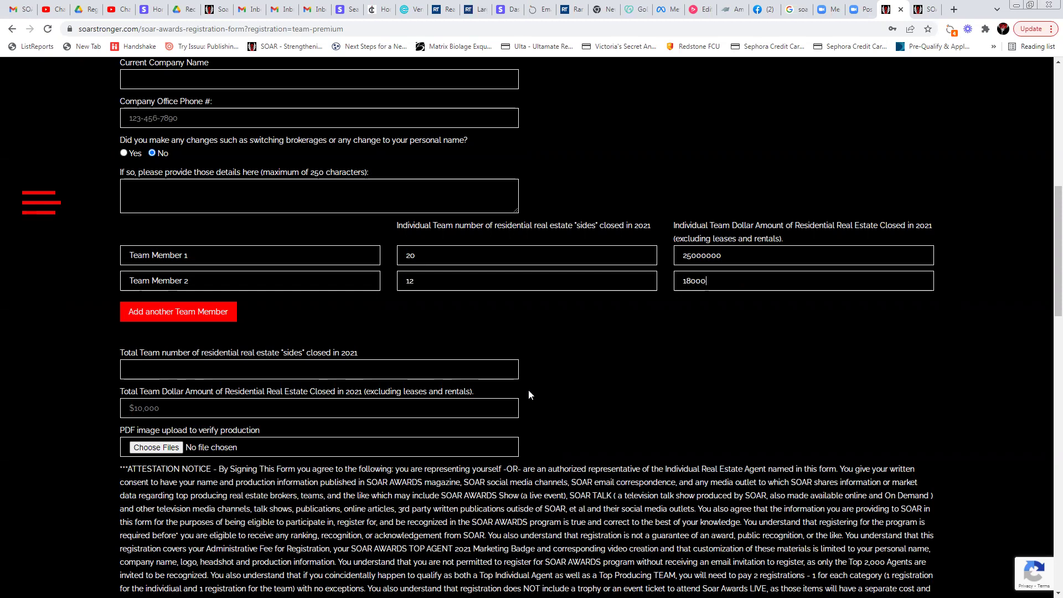
type("000")
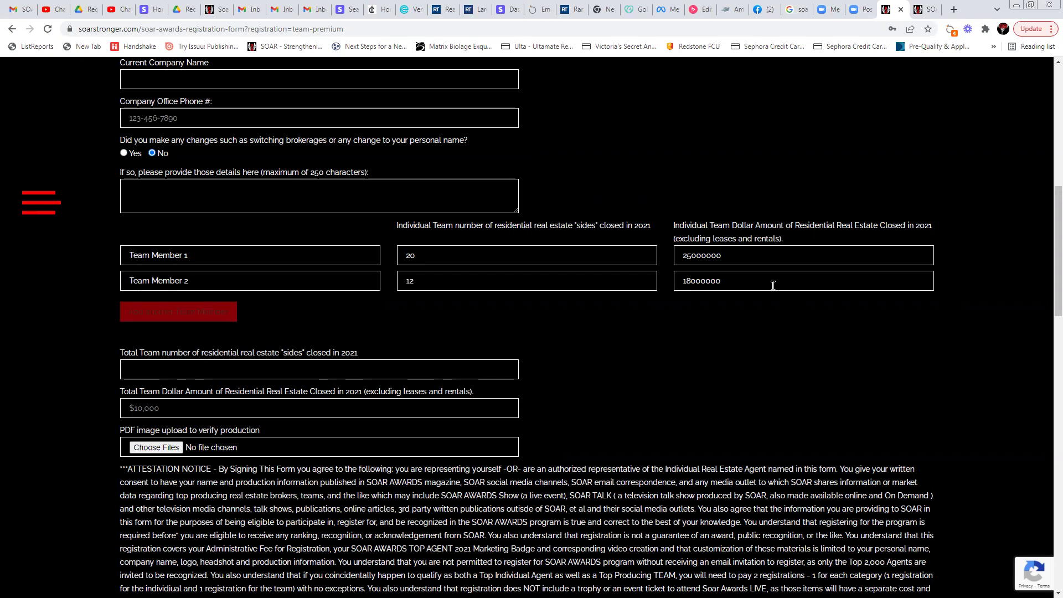
Add Team Member 3 (27 sides, 45000000) and Team Member 4 (5 sides, 5000000)
left_click(217, 313)
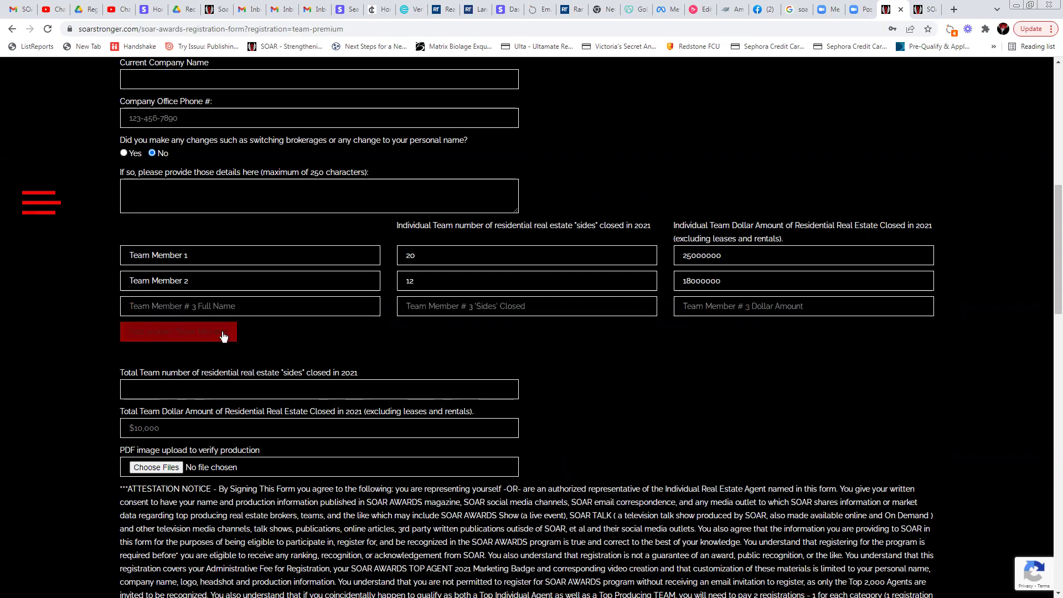
left_click(253, 306)
type("Team Member 3")
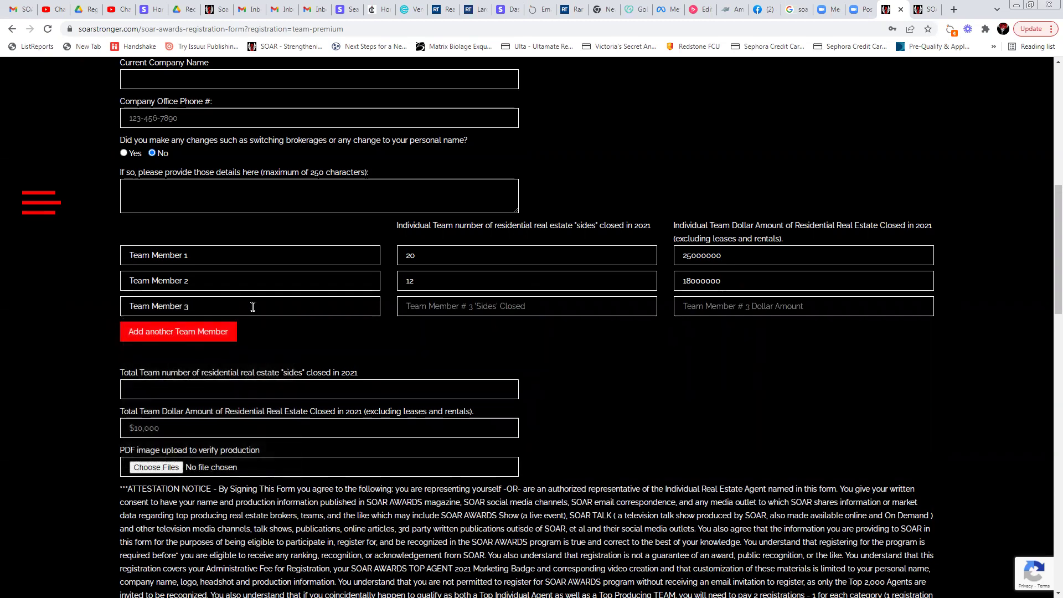
type("27")
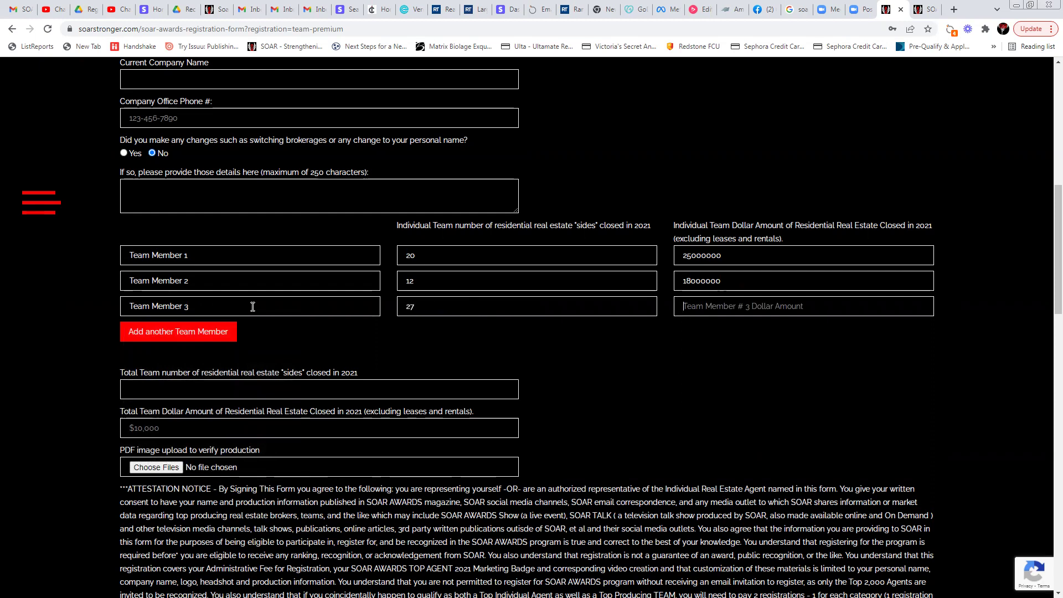
type("45000000")
left_click(187, 331)
left_click(205, 333)
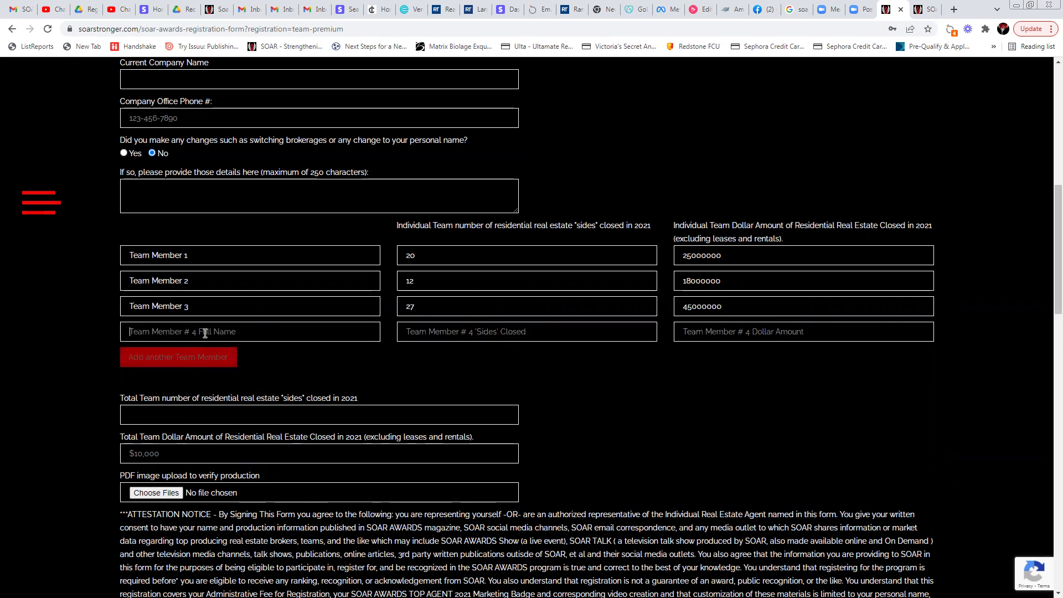
type("Team Memb")
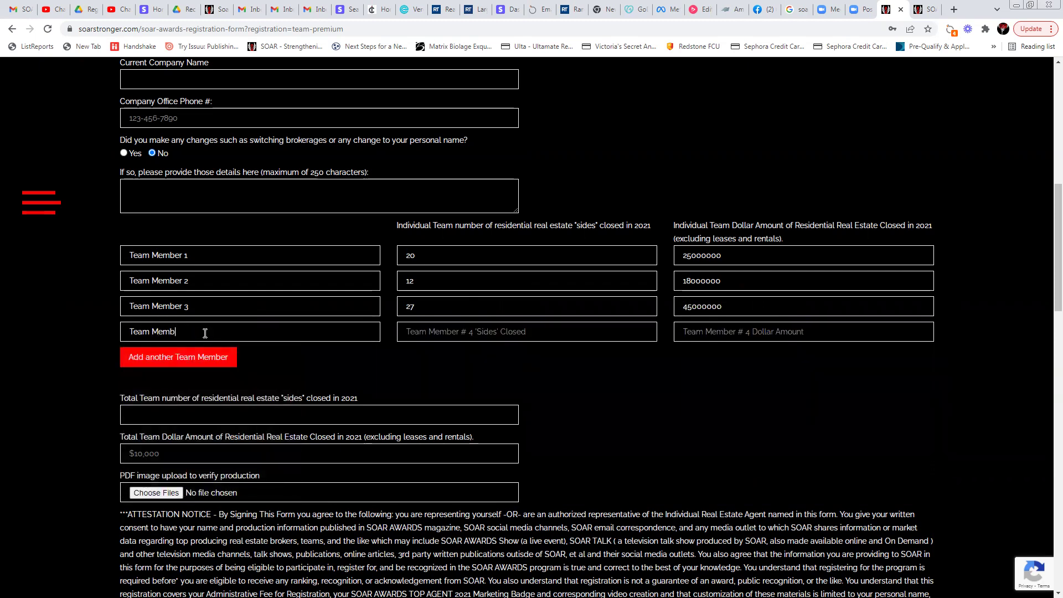
type("er 4")
type("5")
key("Tab")
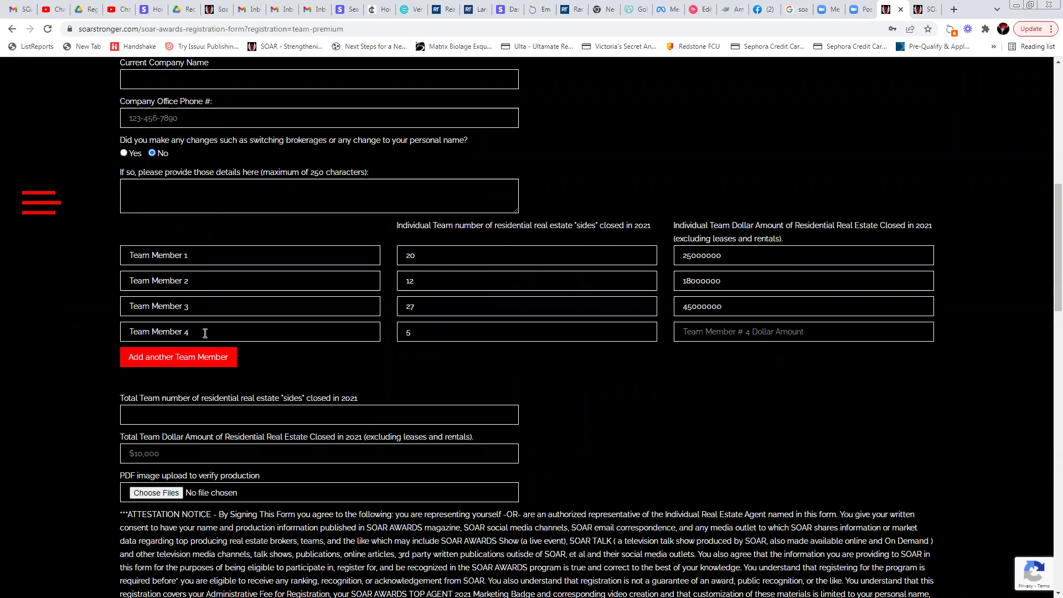
type("5000000")
Enter 54 total team sides and 150000000 total dollar volume, leaving the production PDF unattached
left_click(150, 411)
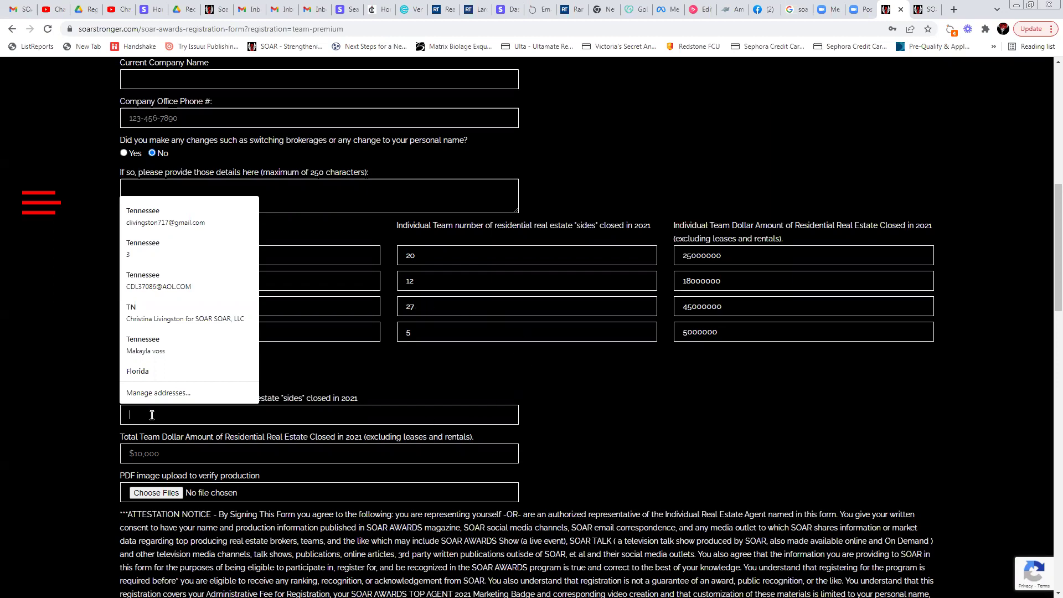
type("64")
left_click(177, 456)
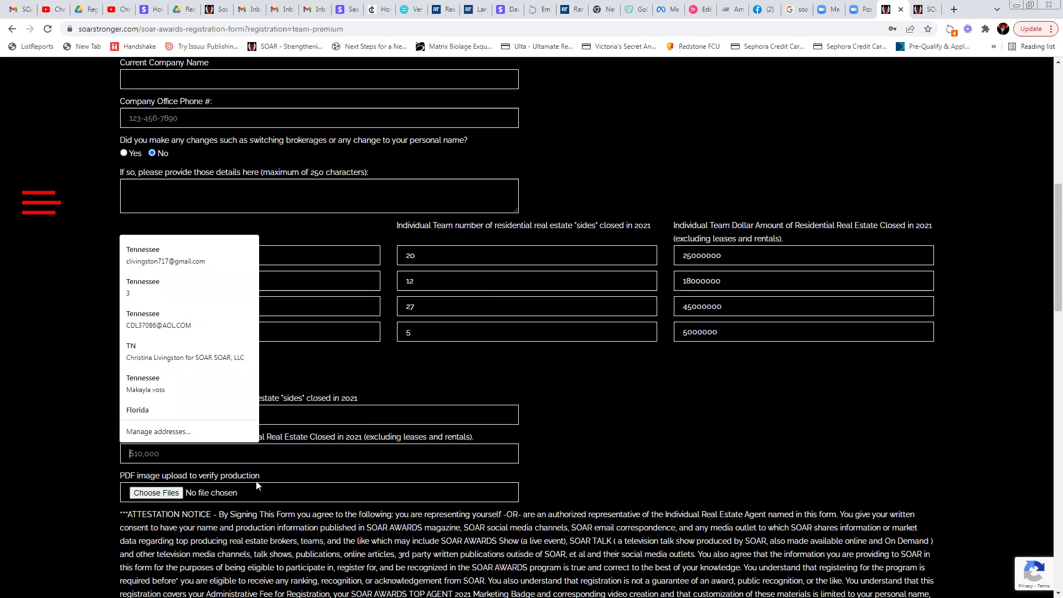
type("150")
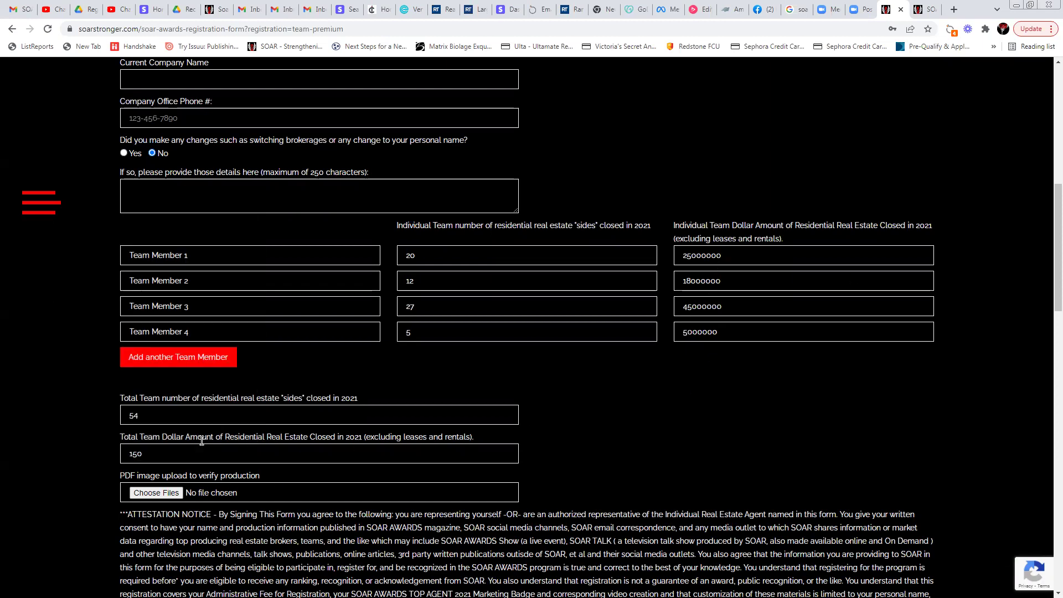
type("000000")
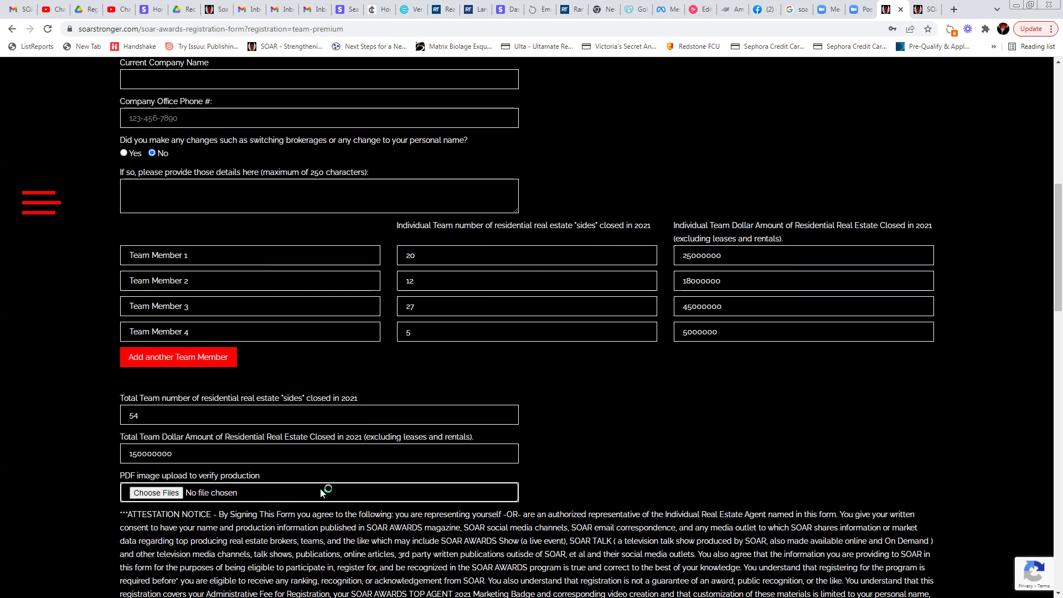
left_click(231, 492)
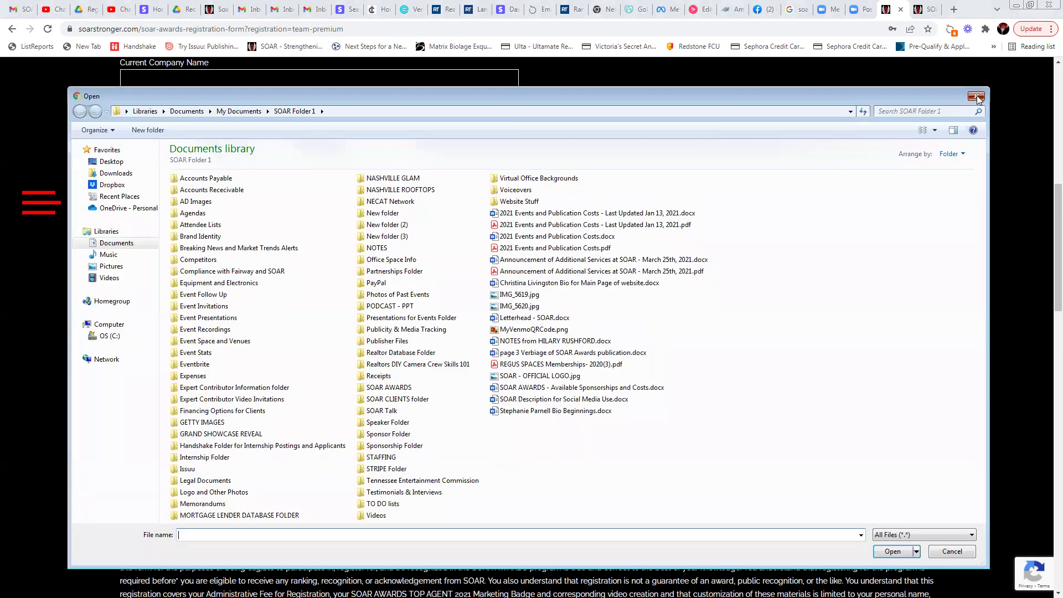
left_click(975, 97)
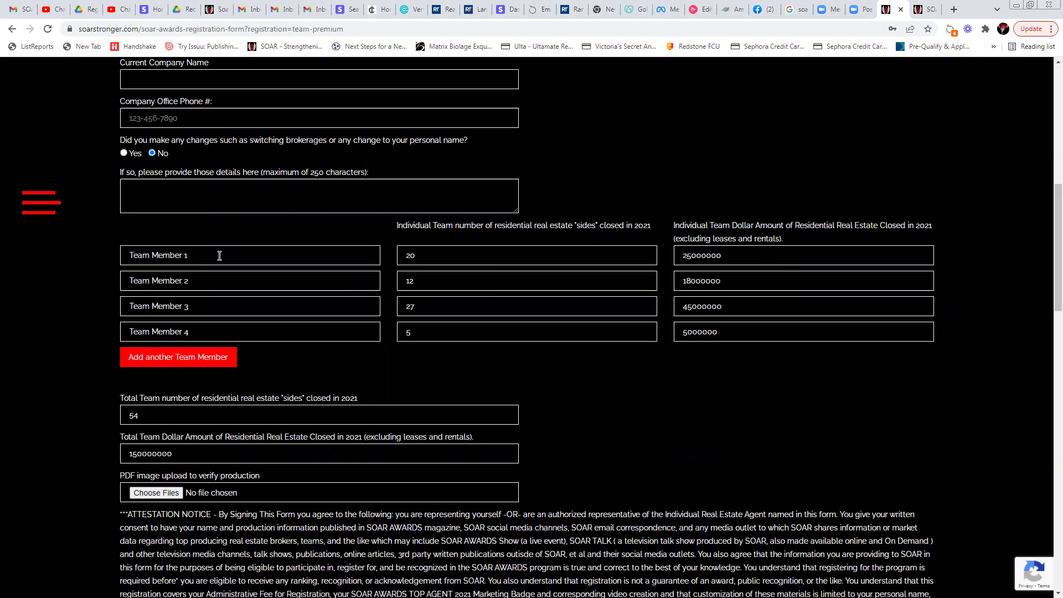
left_click_drag(197, 253, 114, 253)
left_click_drag(148, 416, 121, 416)
left_click_drag(185, 462, 125, 445)
left_click_drag(158, 411, 115, 414)
left_click_drag(194, 456, 125, 452)
left_click_drag(160, 416, 126, 415)
left_click(174, 454)
left_click(999, 430)
scroll(998, 424, "down", 4)
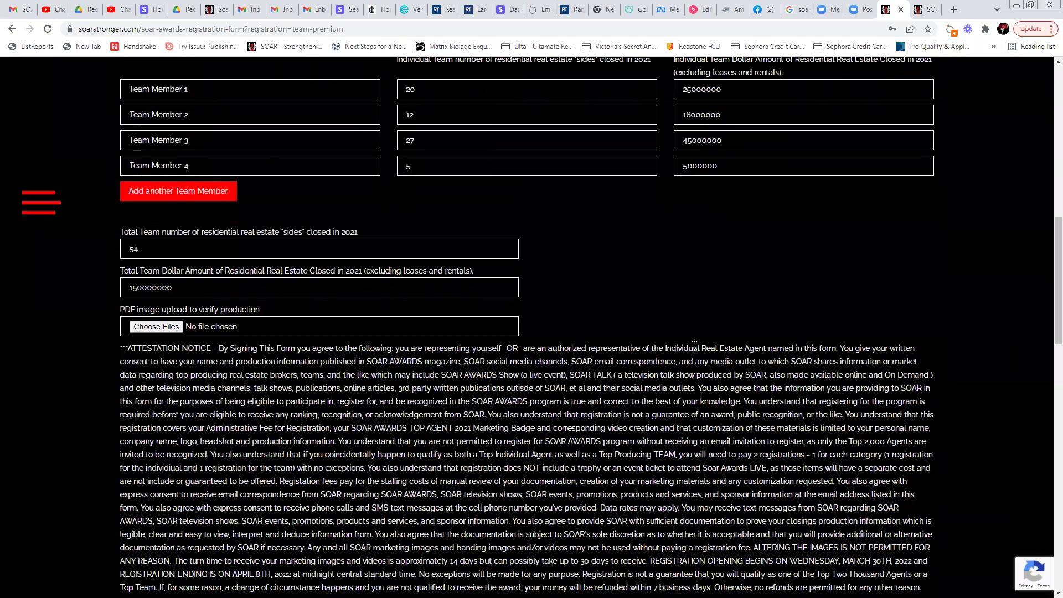
scroll(775, 324, "down", 5)
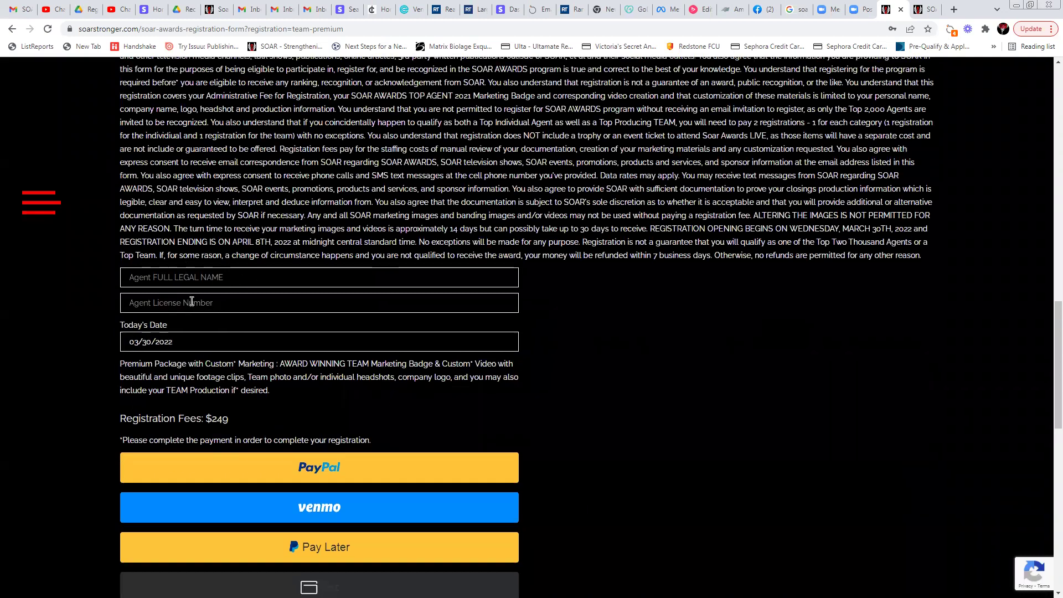
left_click(172, 280)
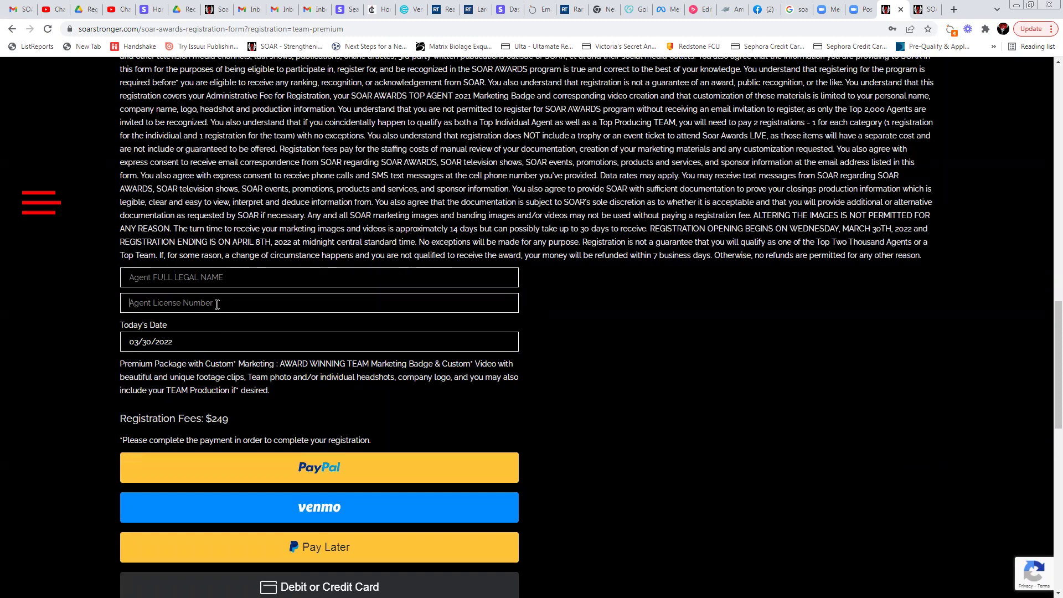
scroll(817, 421, "down", 4)
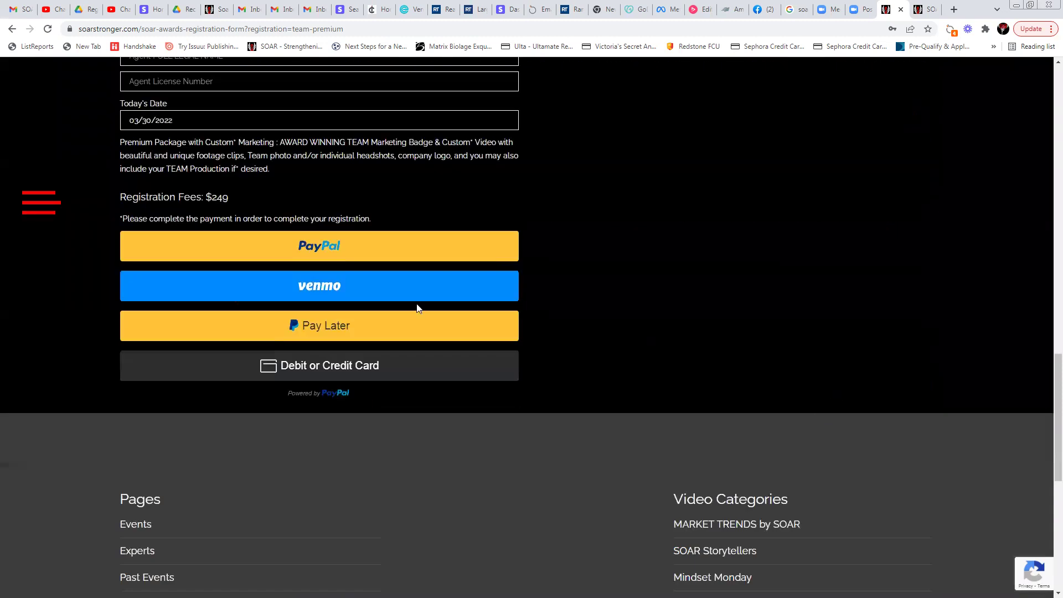
scroll(748, 313, "up", 7)
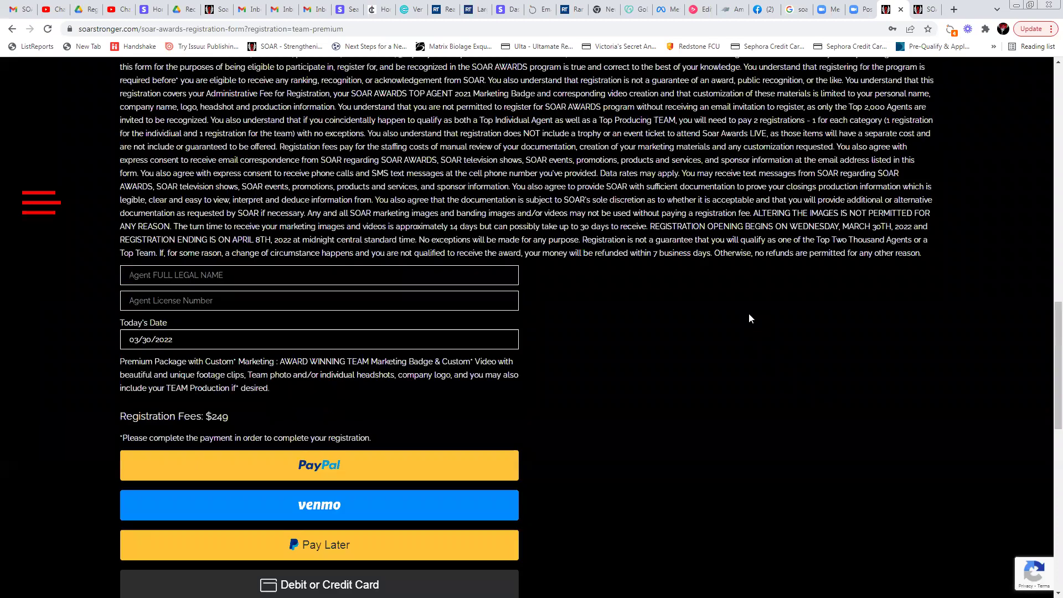
scroll(749, 314, "up", 15)
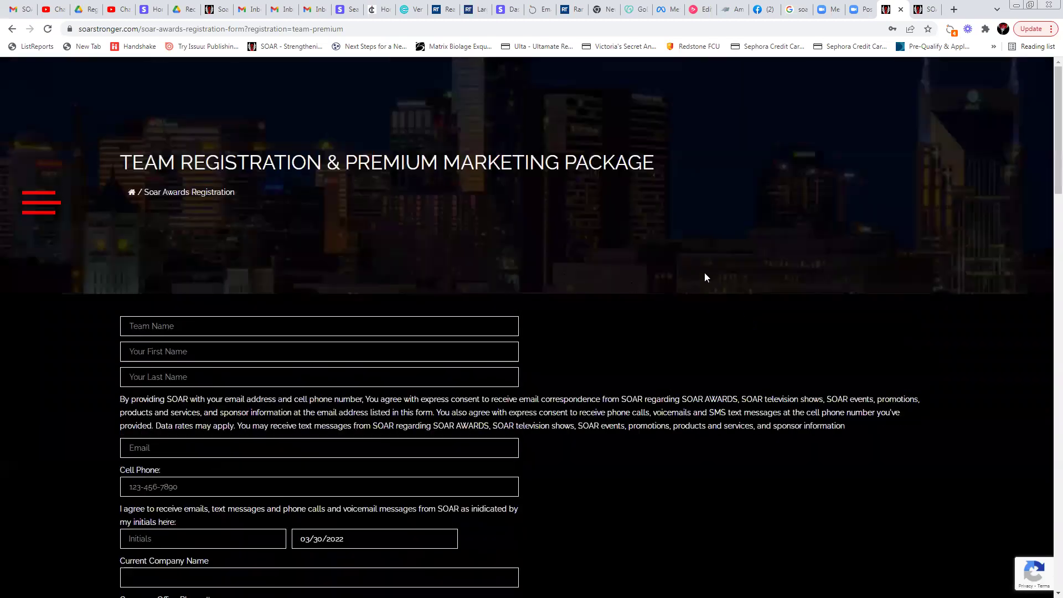
scroll(746, 288, "down", 13)
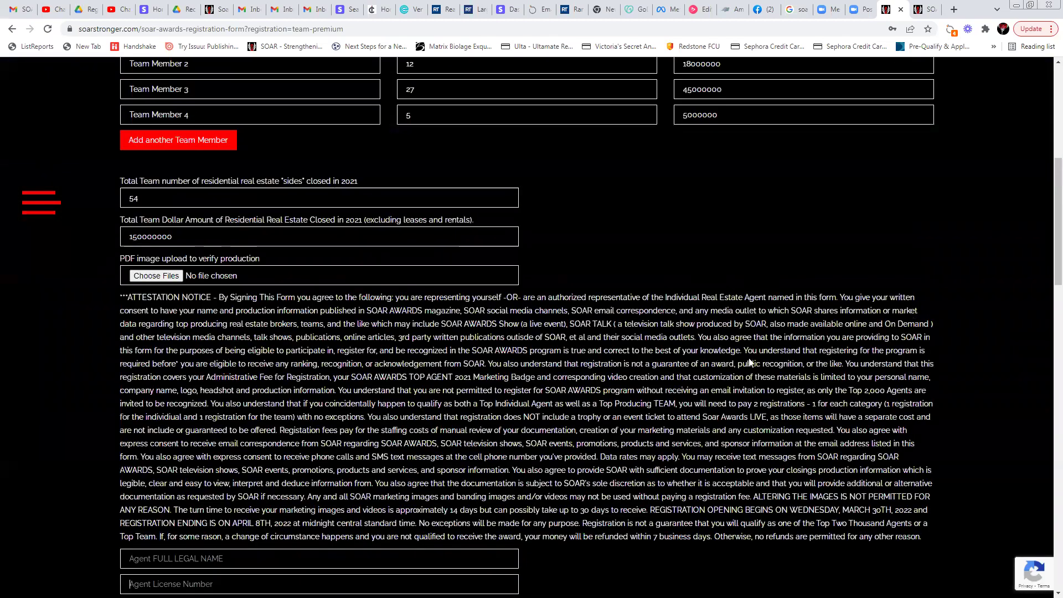
scroll(719, 365, "down", 2)
scroll(708, 368, "up", 3)
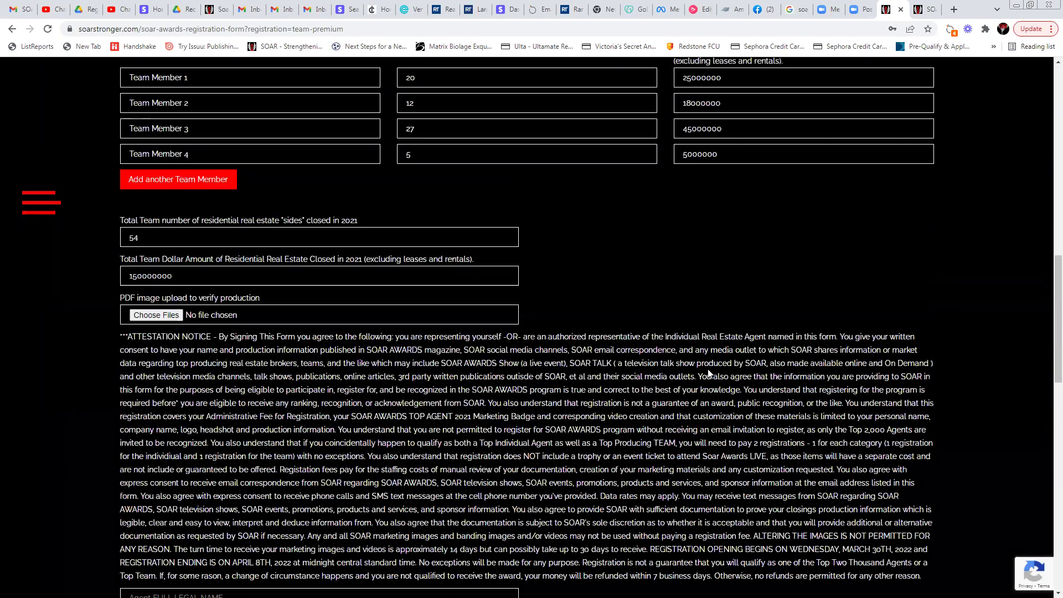
scroll(707, 372, "up", 1)
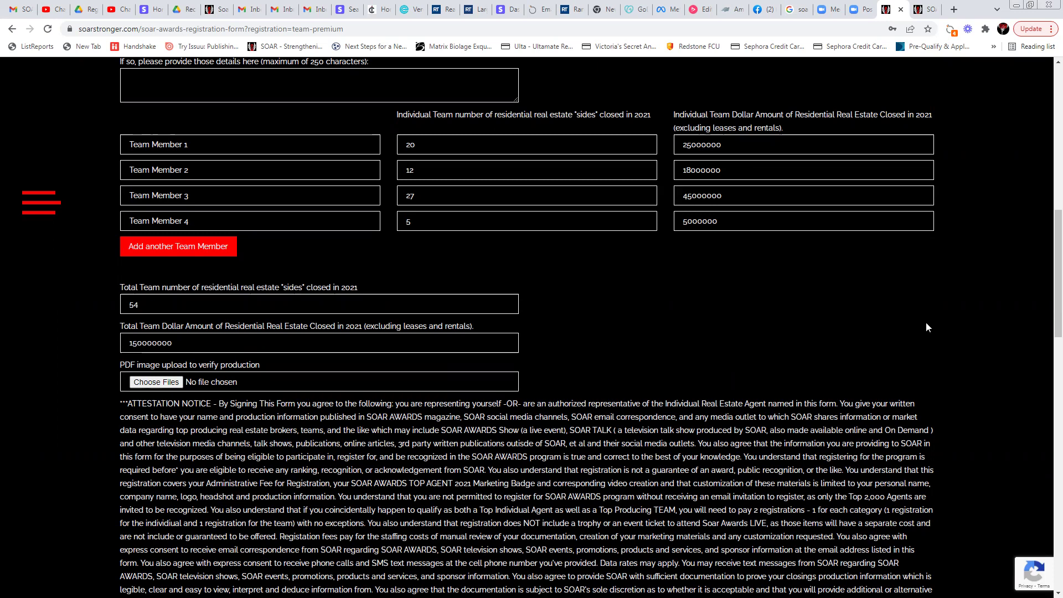
Review the form's payment buttons, glance at the neighbouring SOAR tab, and return to the team form
scroll(926, 327, "down", 5)
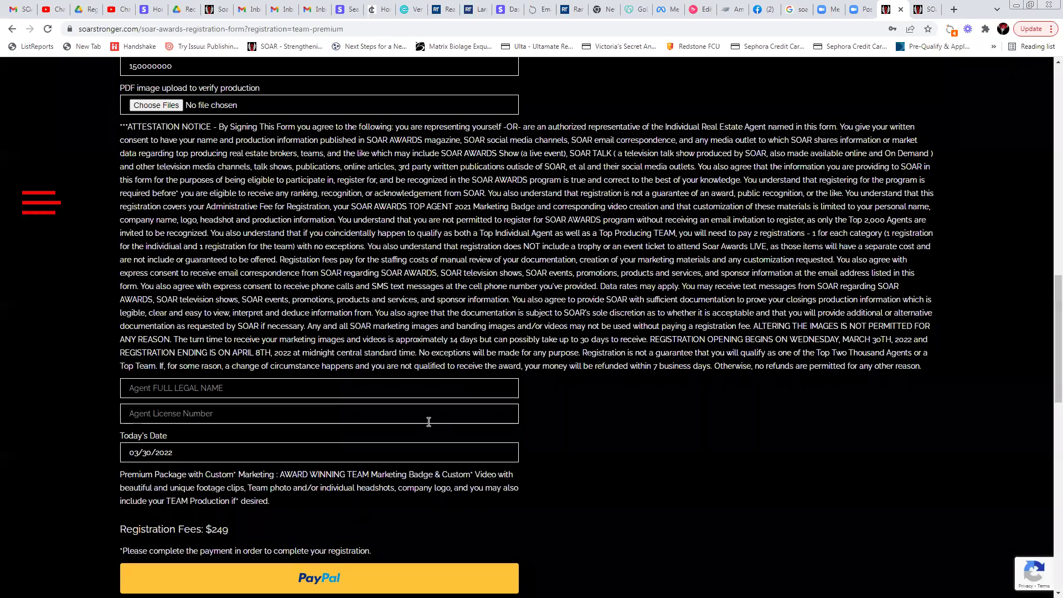
scroll(653, 403, "down", 5)
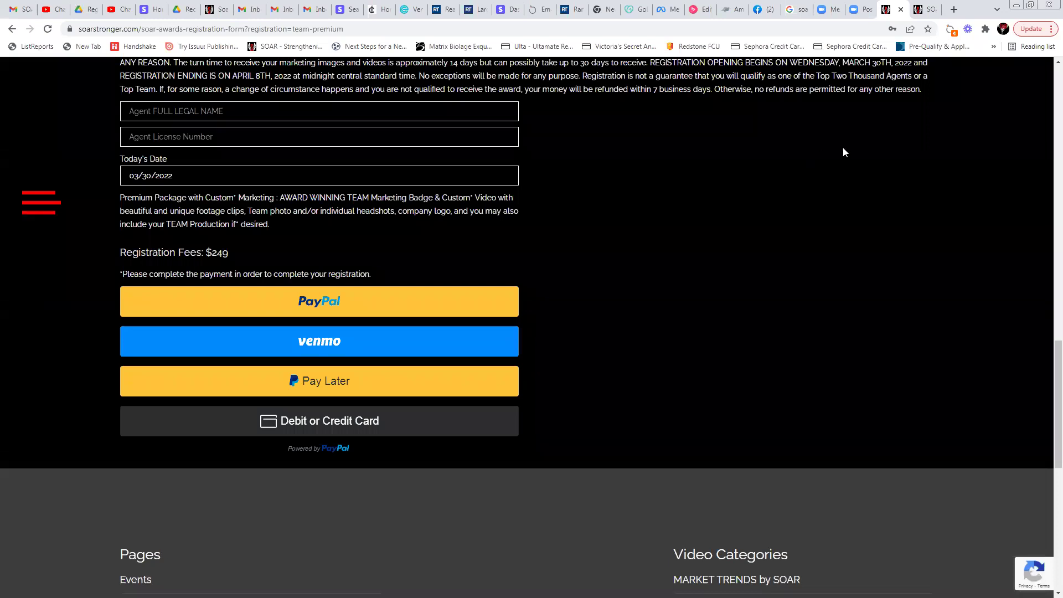
scroll(1047, 327, "up", 20)
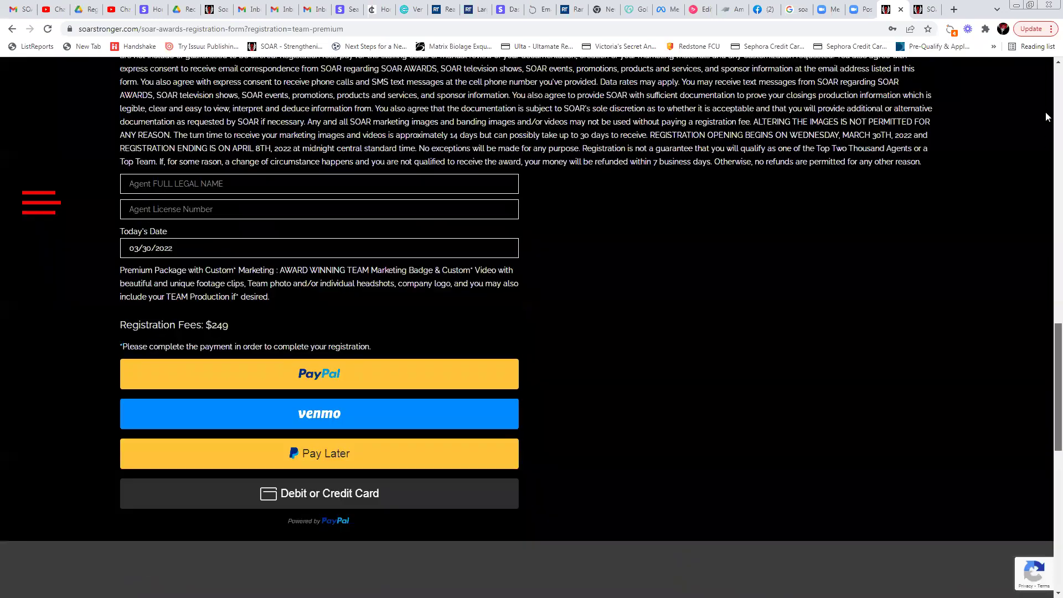
left_click(925, 10)
left_click(894, 9)
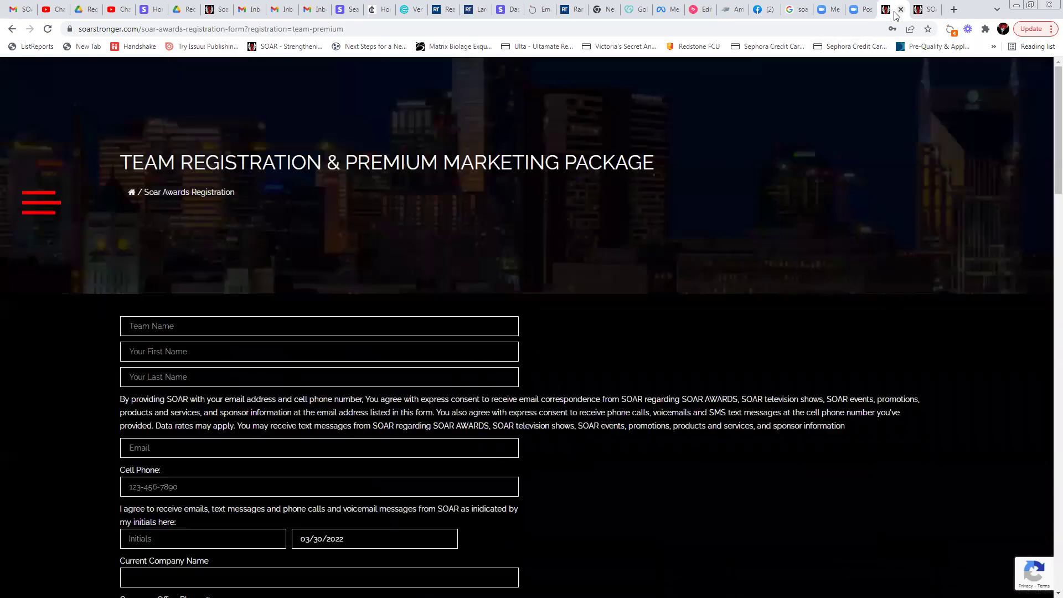
left_click(11, 31)
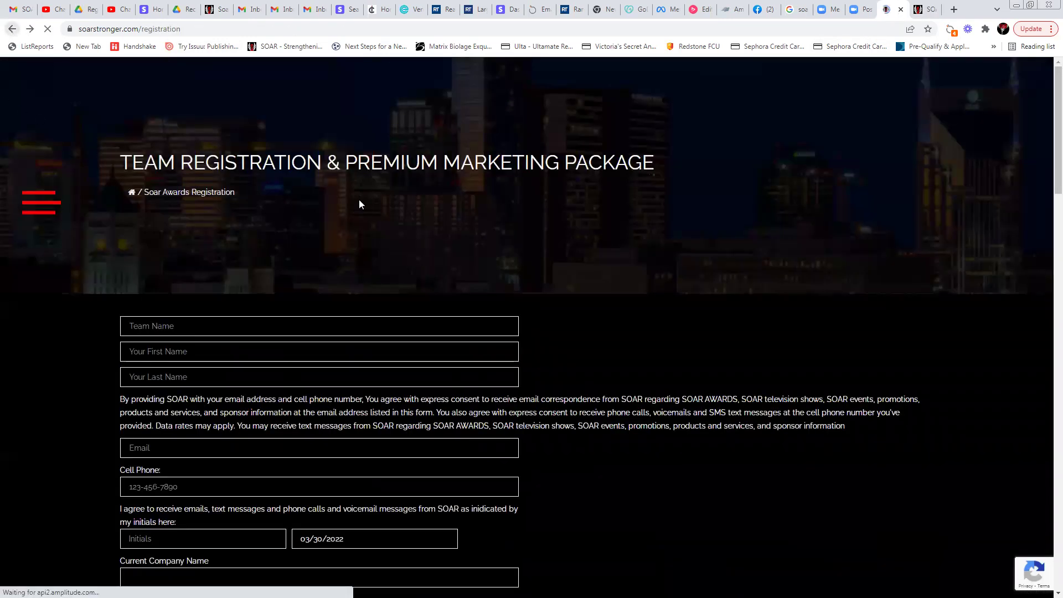
scroll(313, 327, "up", 10)
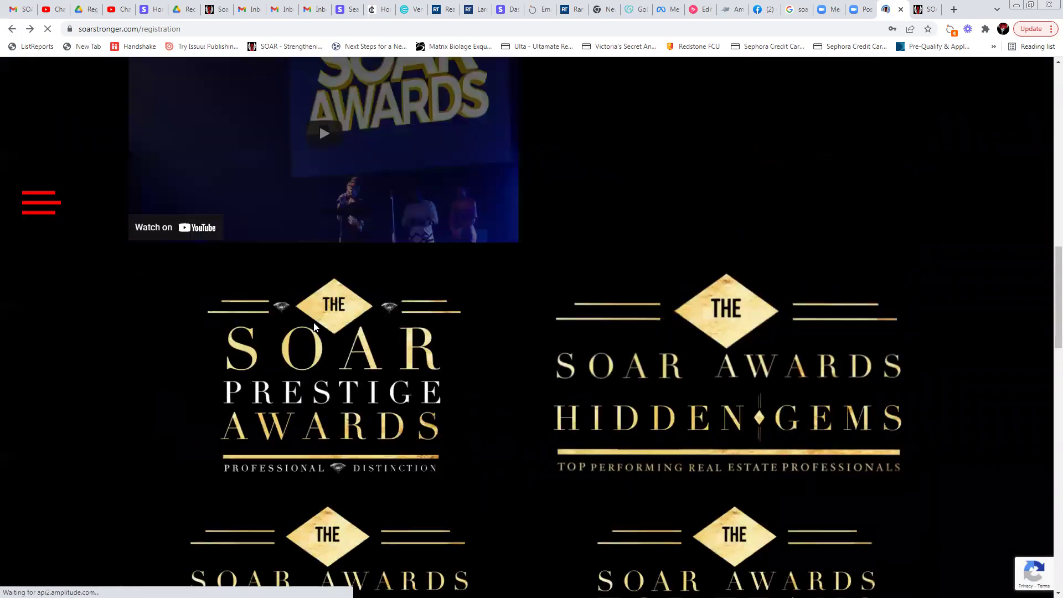
scroll(314, 327, "down", 6)
scroll(429, 345, "up", 10)
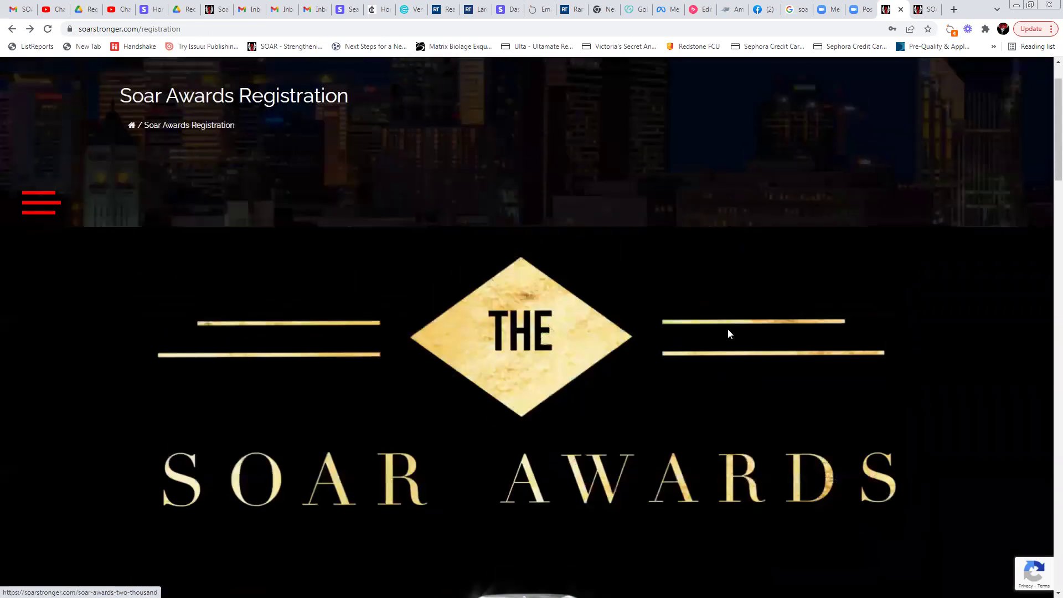
scroll(775, 335, "down", 3)
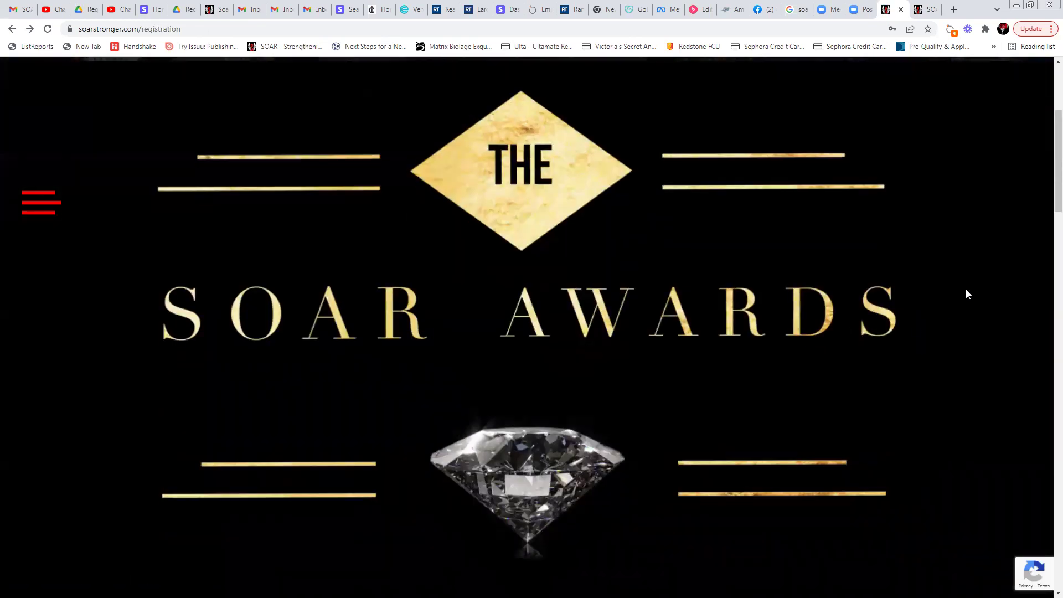